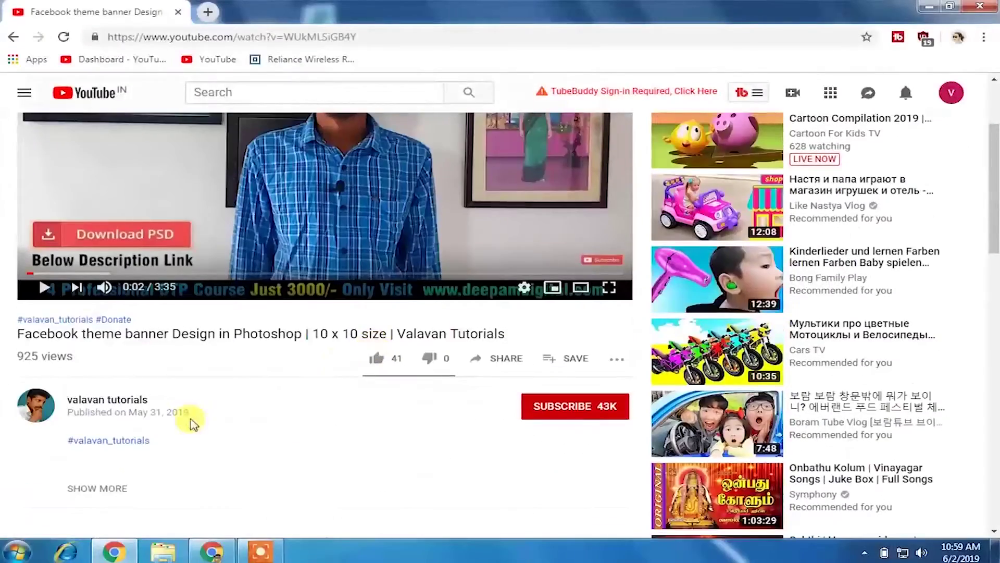
Expand the tutorial's description to show its crowdfunding, course payment and free PSD links
scroll(190, 420, "down", 1)
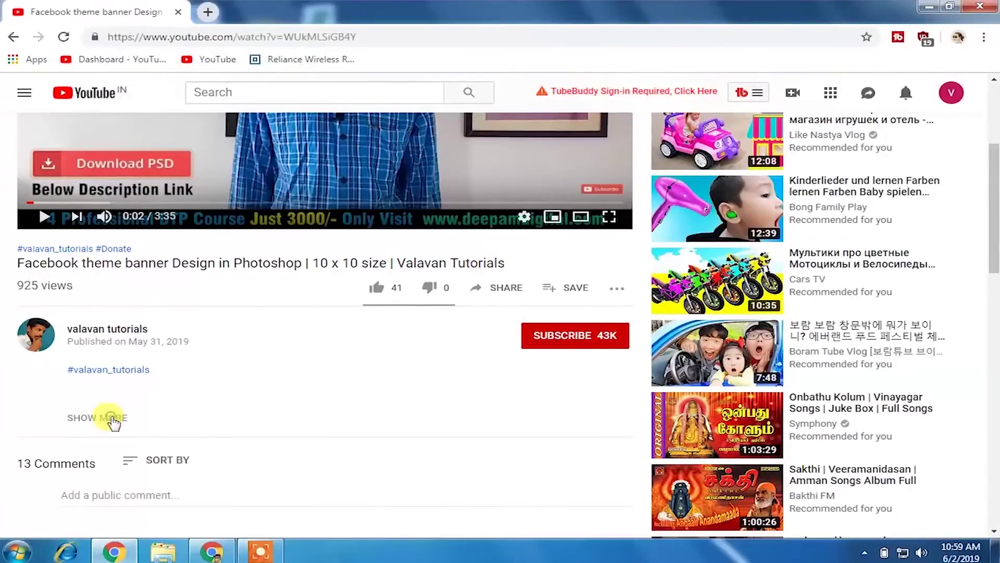
left_click(112, 419)
scroll(239, 386, "down", 5)
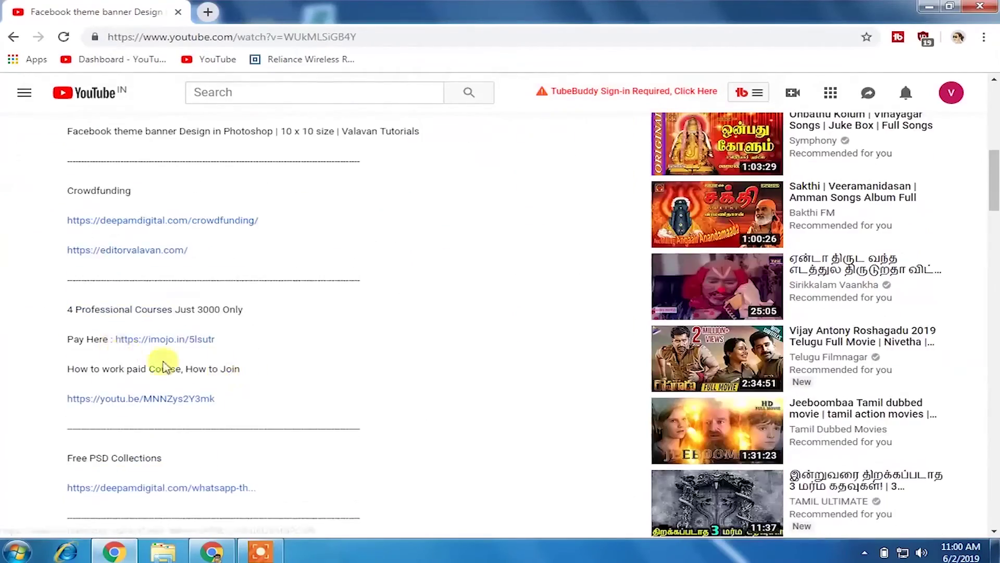
scroll(163, 367, "down", 7)
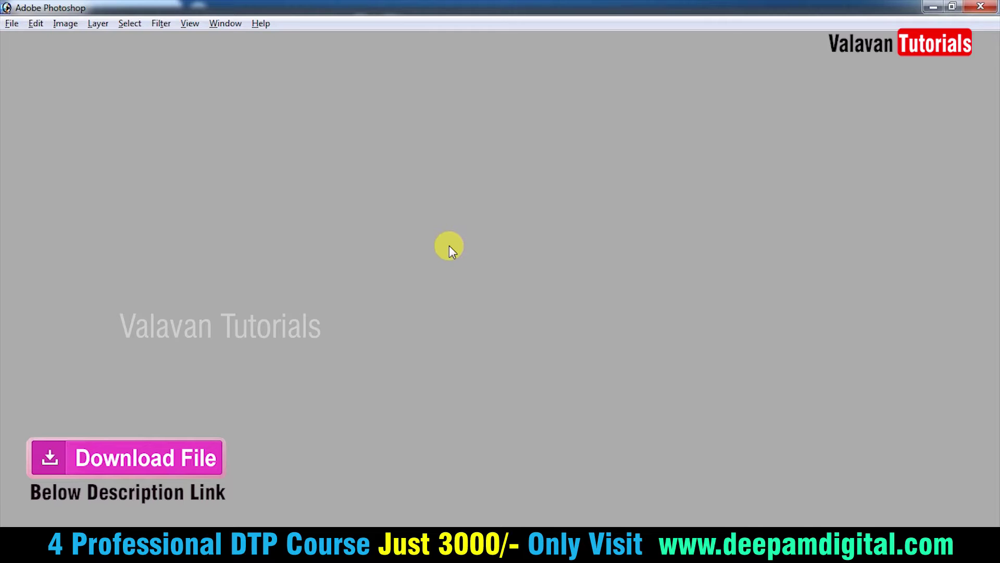
Create a new document from the A4 preset at 300 pixels/inch in CMYK
key("ctrl+n")
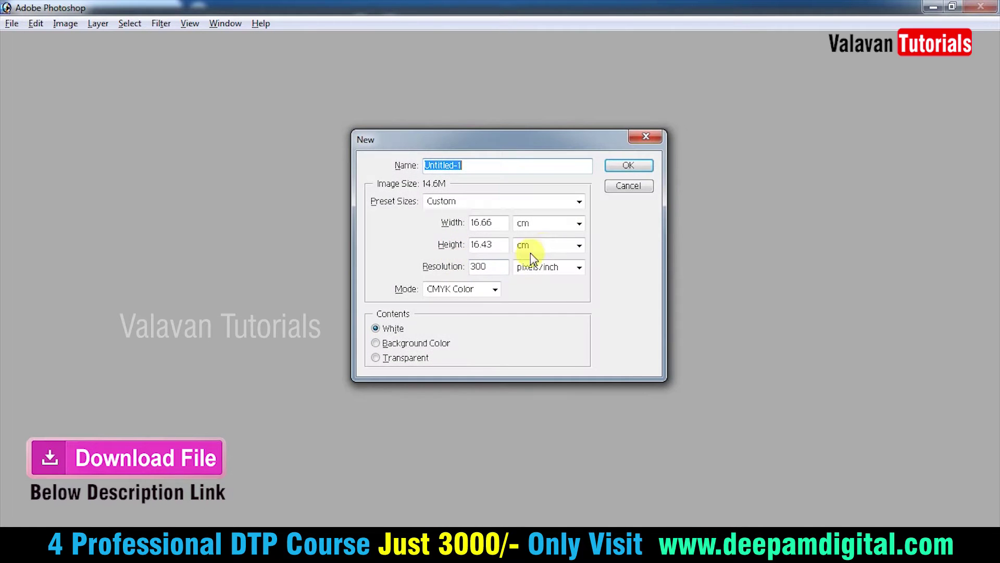
left_click(562, 205)
scroll(500, 469, "down", 3)
left_click(468, 501)
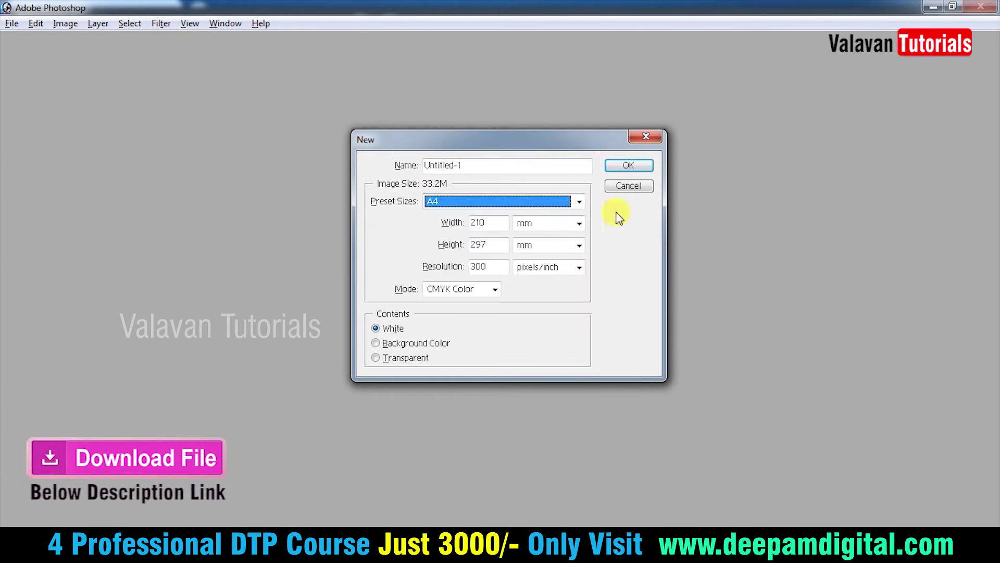
left_click(638, 170)
Rotate the canvas 90° CW to landscape and maximize the document window
left_click(65, 24)
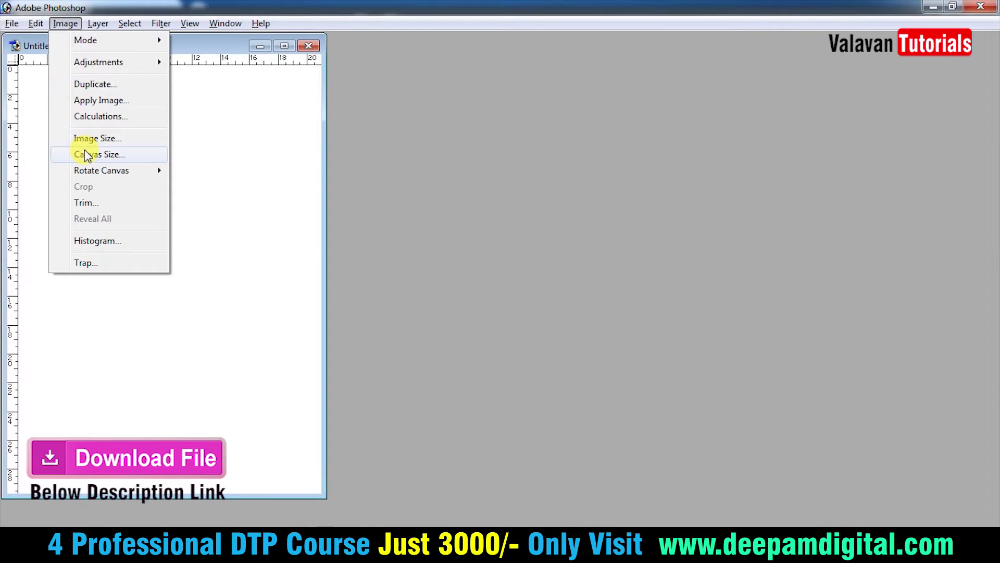
mouse_move(109, 167)
left_click(214, 187)
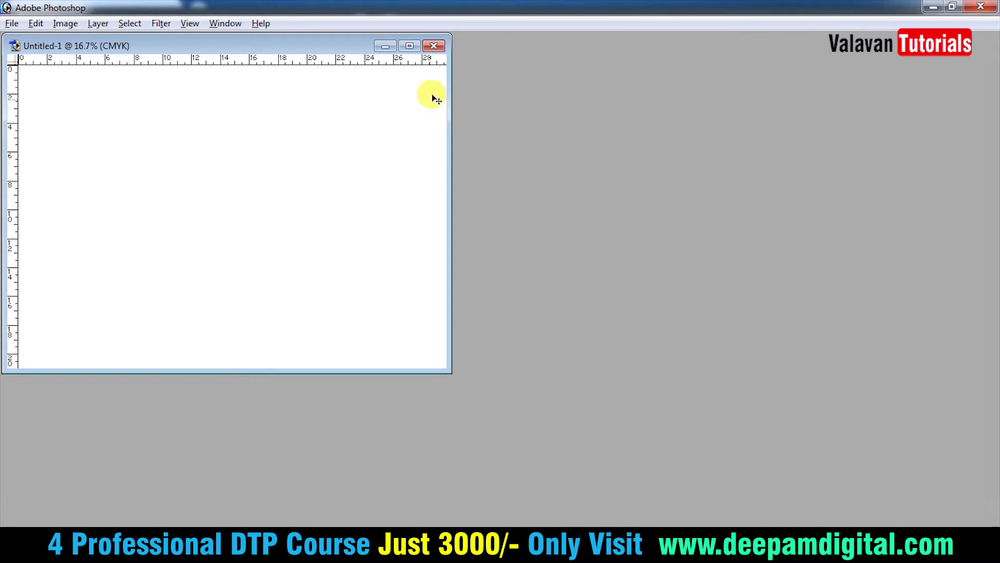
left_click(409, 46)
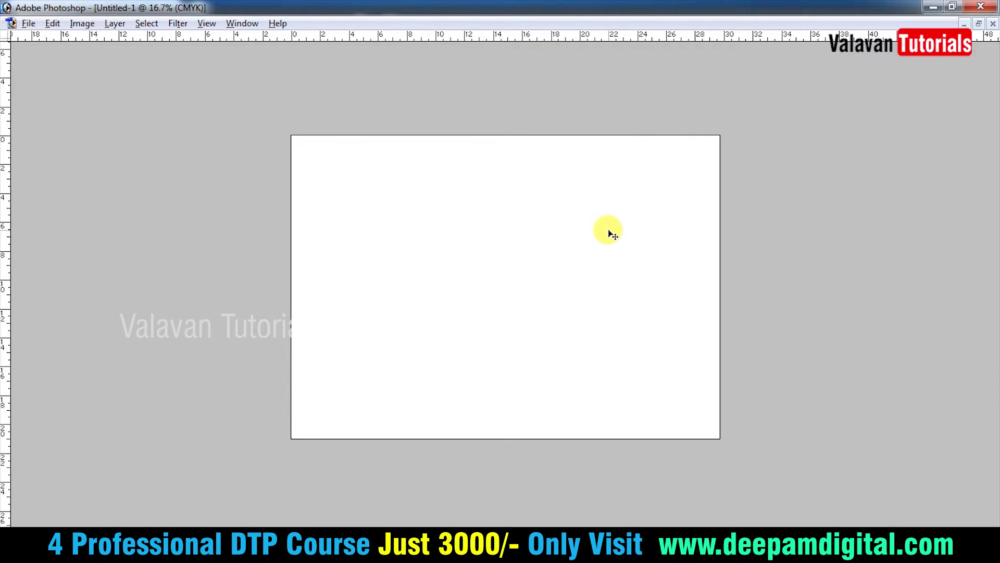
Show the panels, fill the canvas with dark red, then reset and swap colours to black/white
key("Tab")
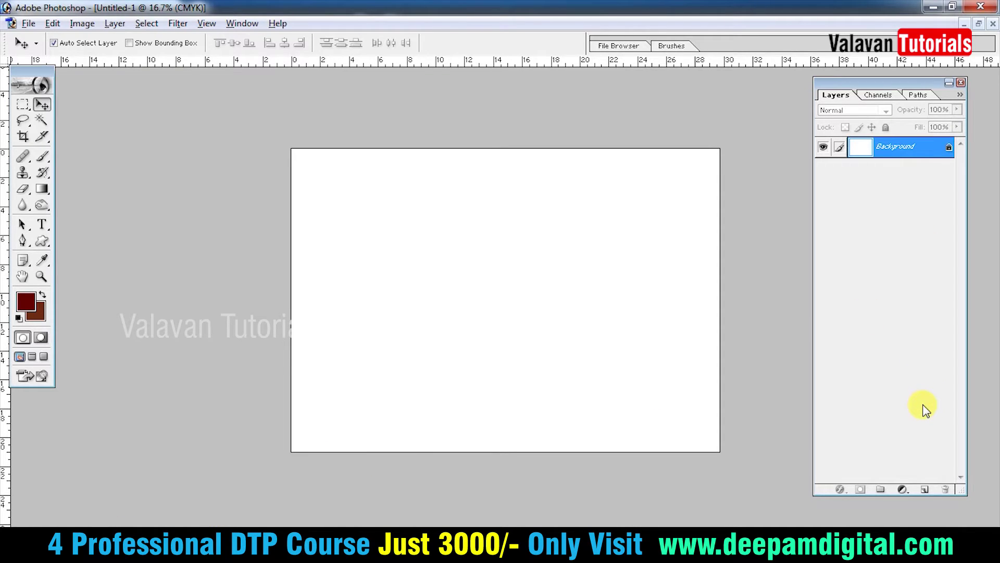
key("alt+BackSpace")
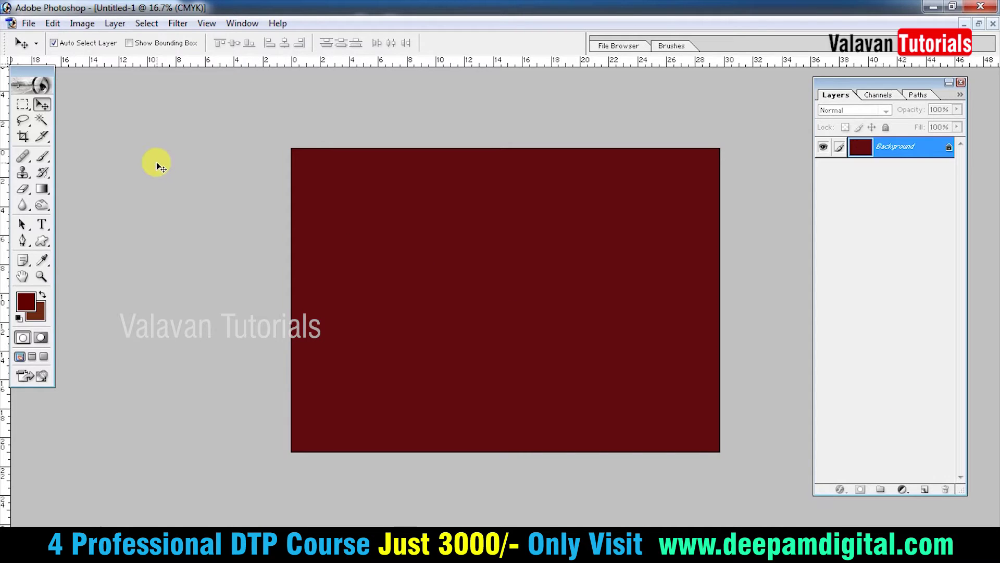
key("d")
key("x")
key("x")
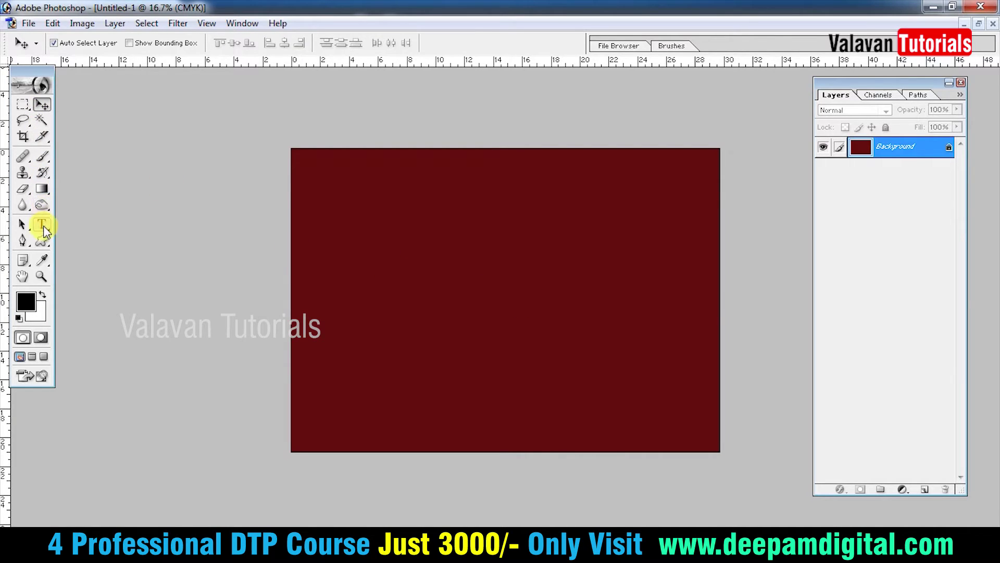
Select the Custom Shape Tool and browse the built-in custom shape library in the Shape picker
left_click(42, 241)
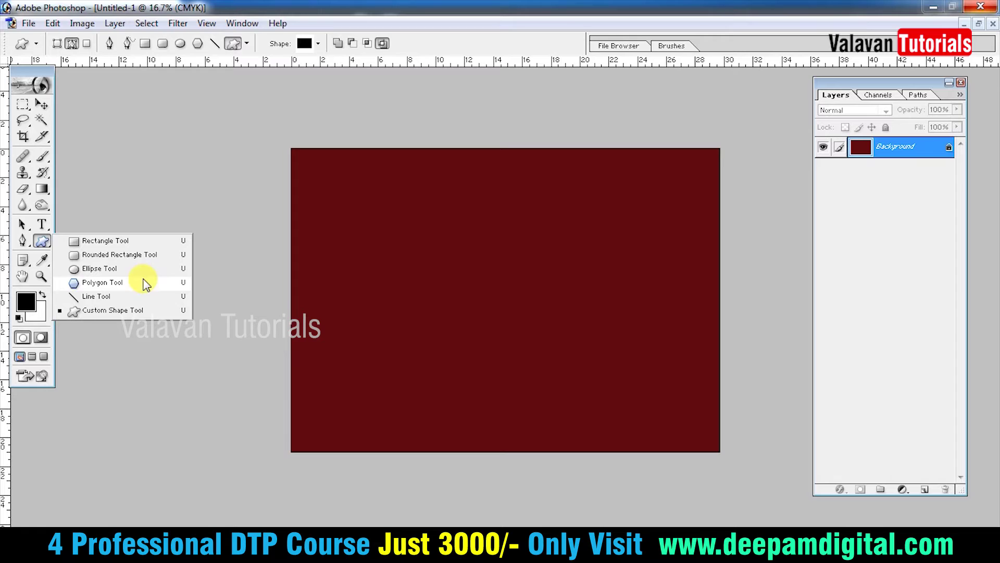
left_click(198, 263)
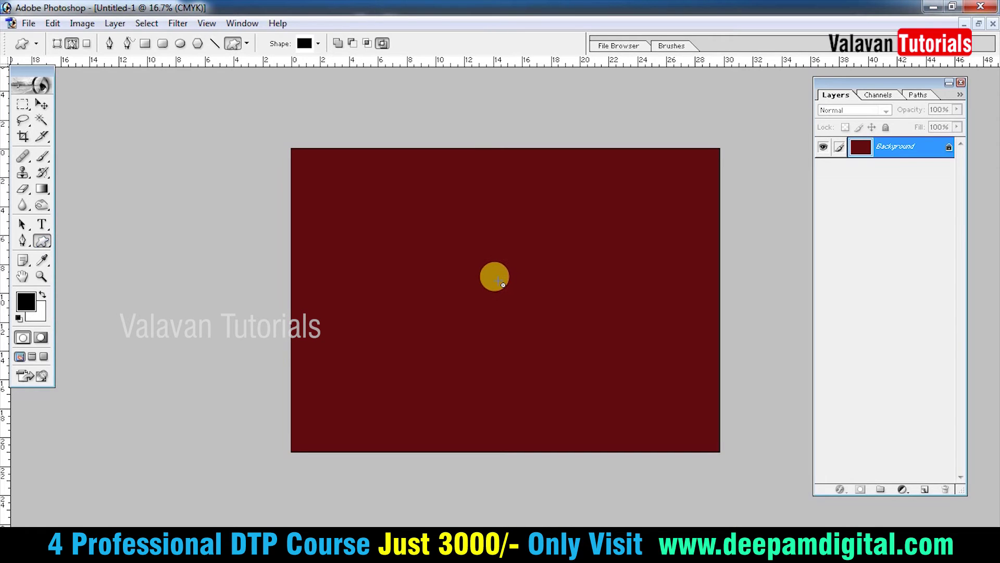
left_click(41, 243)
left_click(233, 44)
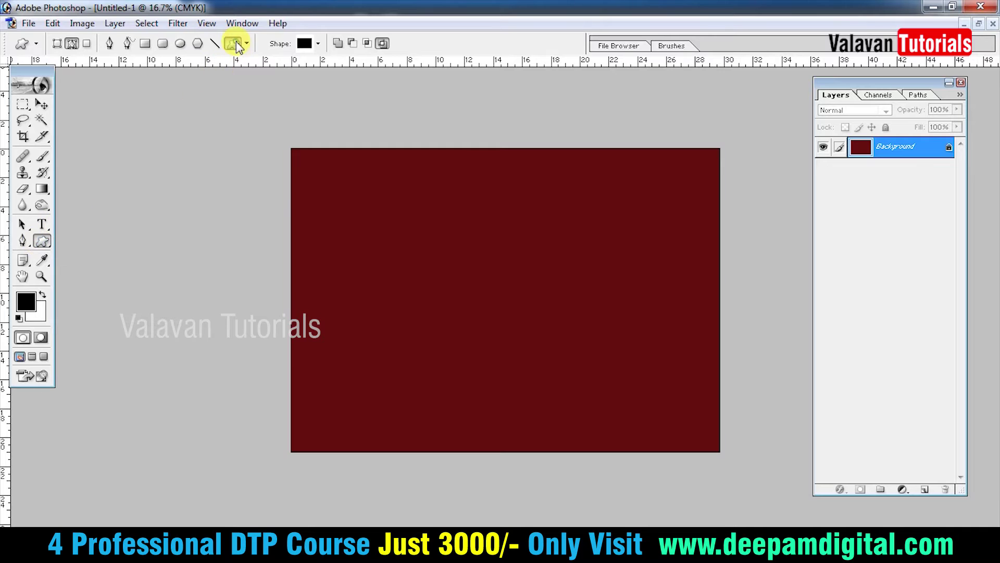
left_click(306, 43)
scroll(257, 107, "up", 1)
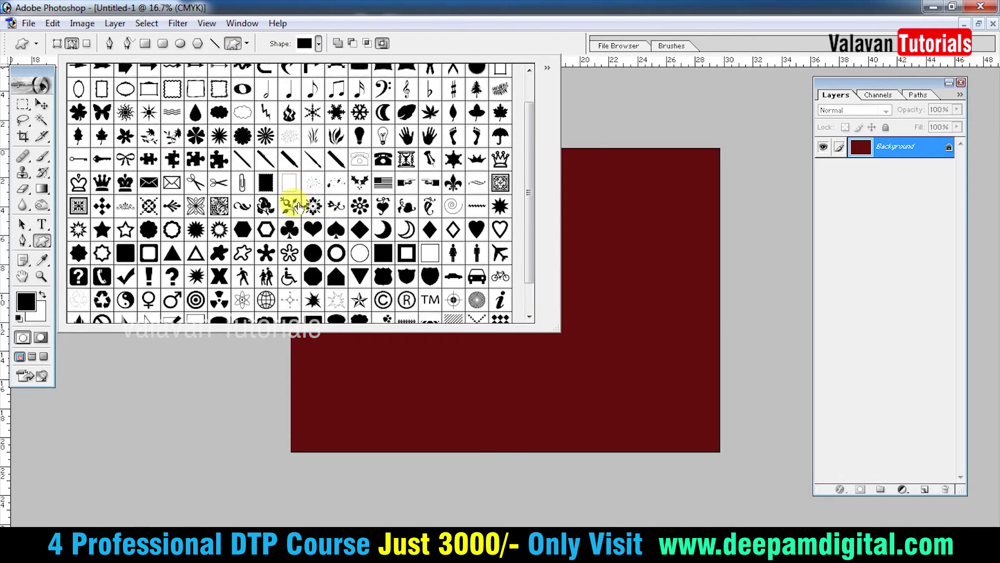
scroll(307, 230, "down", 1)
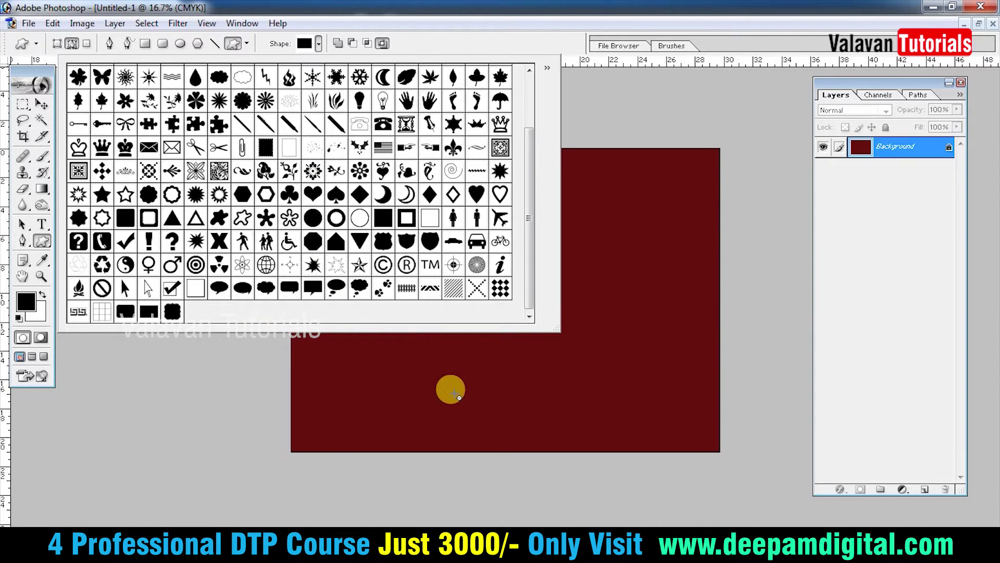
left_click(449, 388)
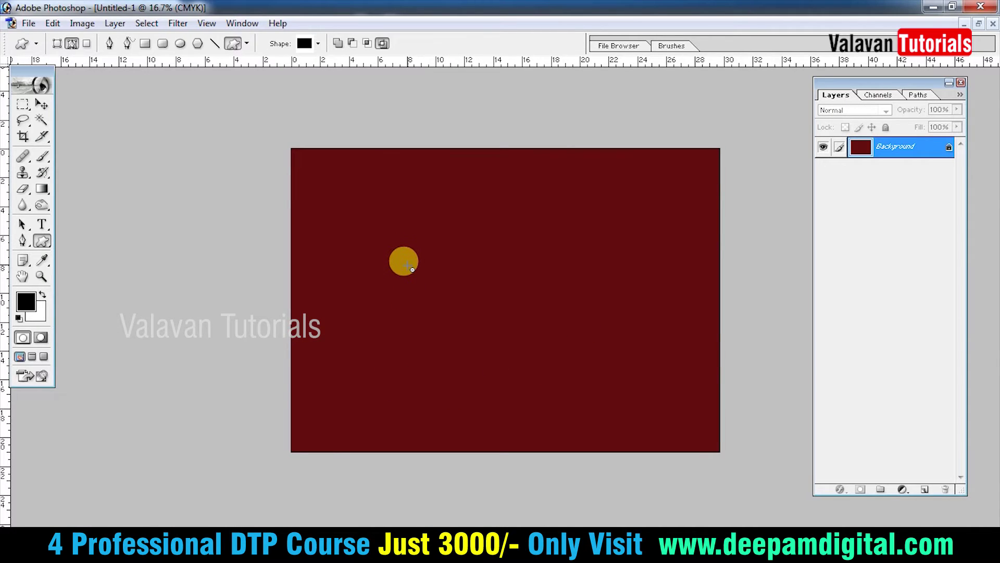
left_click(52, 245)
Draw a circle with the Ellipse Tool and fill it white on a new Layer 1
left_click(91, 268)
left_click_drag(422, 226, 482, 210)
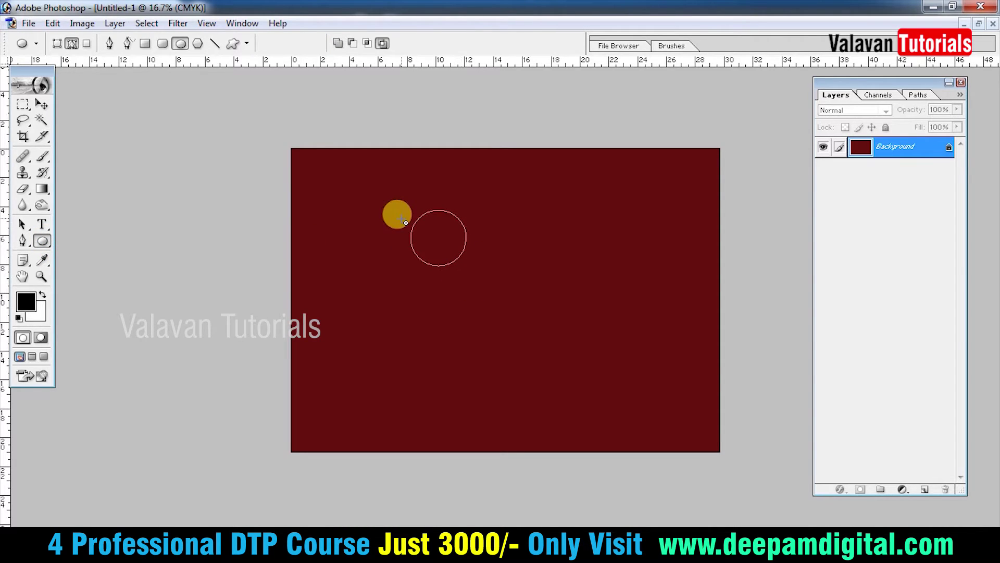
key("ctrl+Return")
key("ctrl+shift+n")
key("Return")
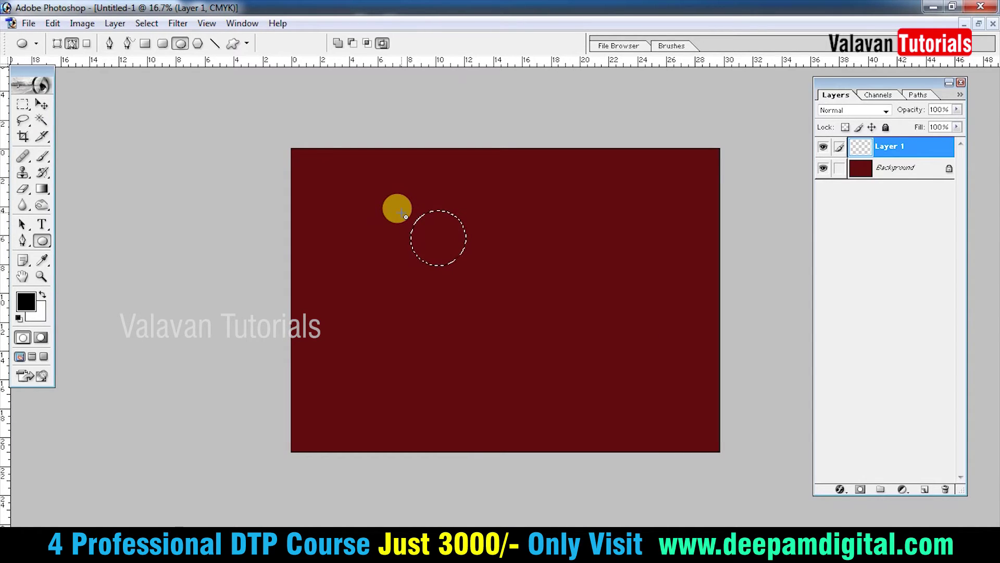
key("ctrl+BackSpace")
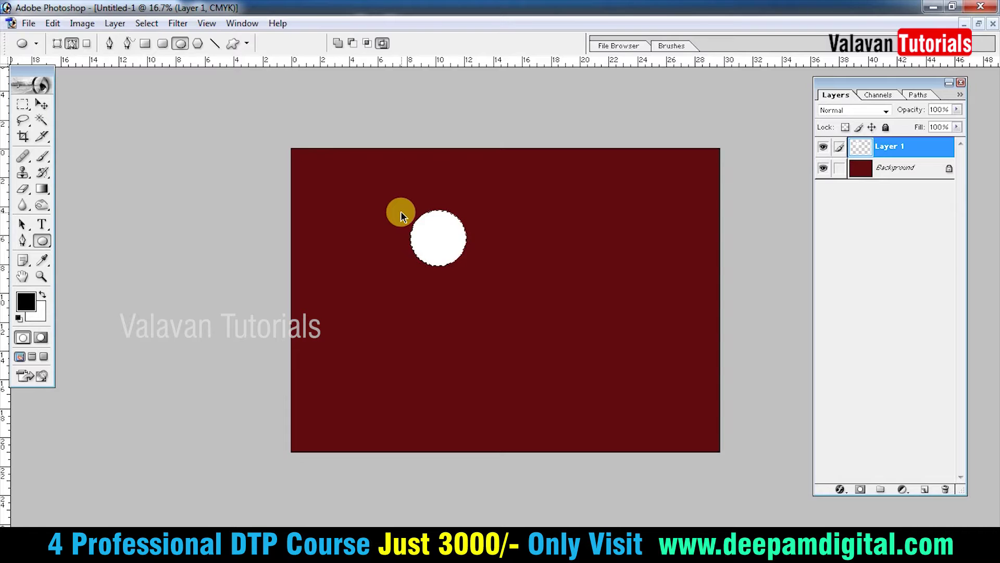
key("ctrl+d")
Move the white circle onto the canvas's top-left corner and select the whole canvas
key("v")
left_click_drag(453, 240, 400, 221)
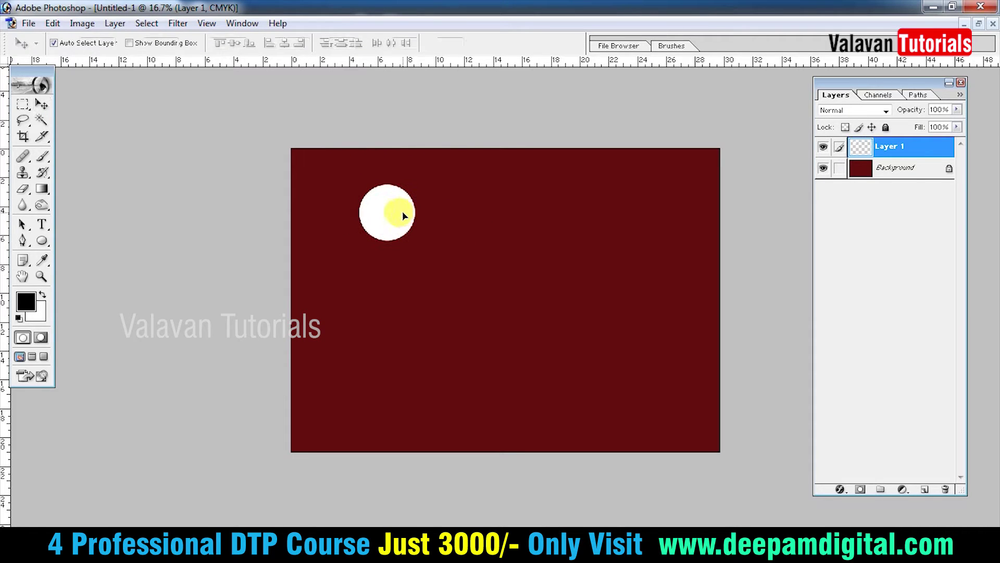
key("ctrl+t")
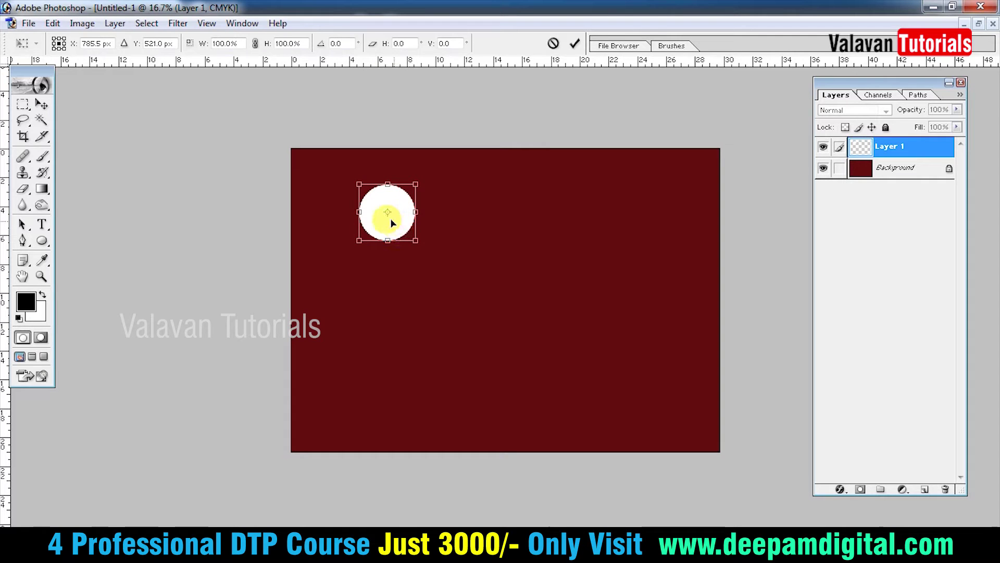
left_click_drag(404, 206, 310, 144)
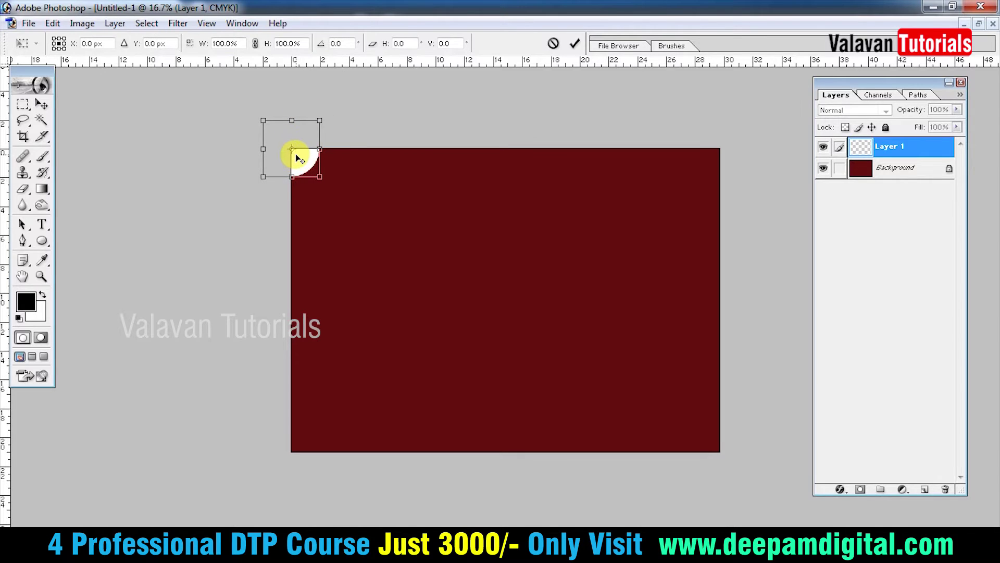
key("Return")
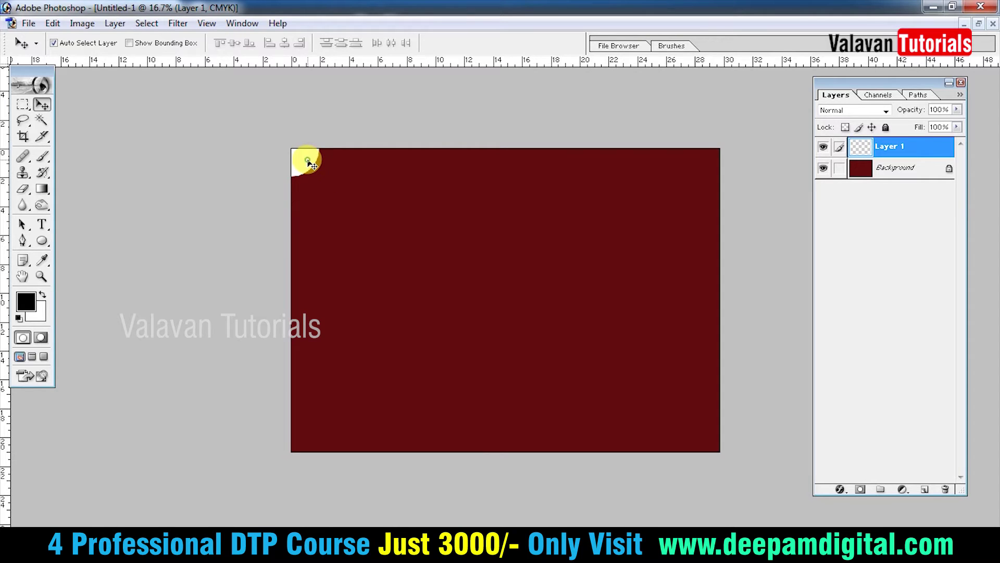
key("ctrl+a")
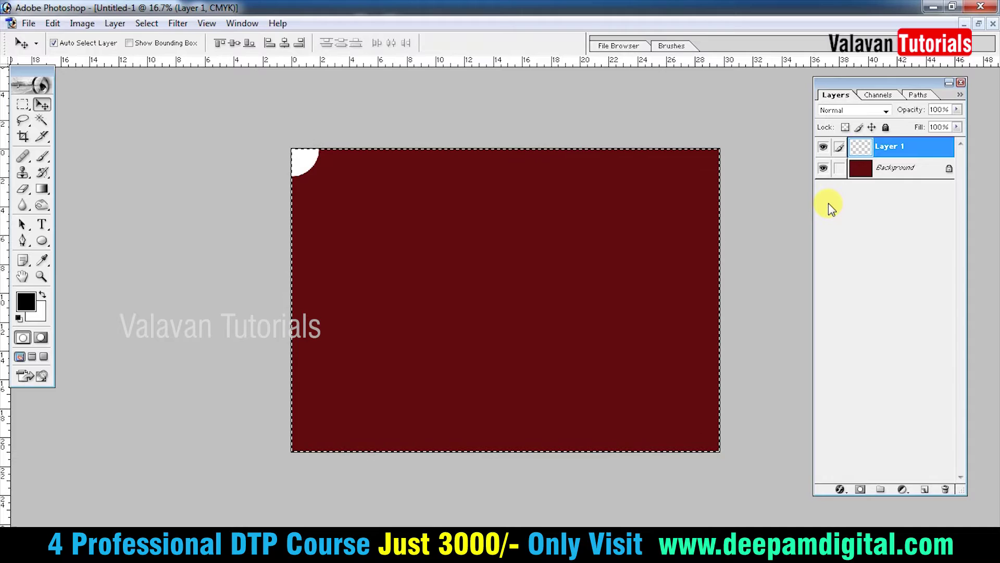
Duplicate the quarter-circle layer, delete Layer 1, and drag a copy to the right
key("ctrl+j")
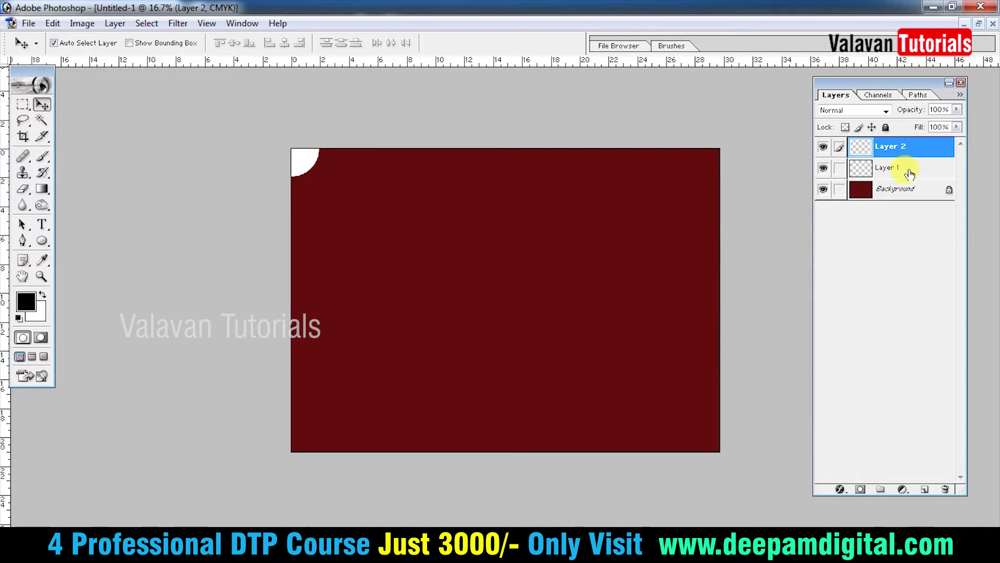
left_click_drag(318, 163, 420, 214)
key("ctrl+z")
left_click(916, 170)
left_click(945, 489)
key("Return")
left_click(305, 164)
left_click_drag(304, 164, 539, 166)
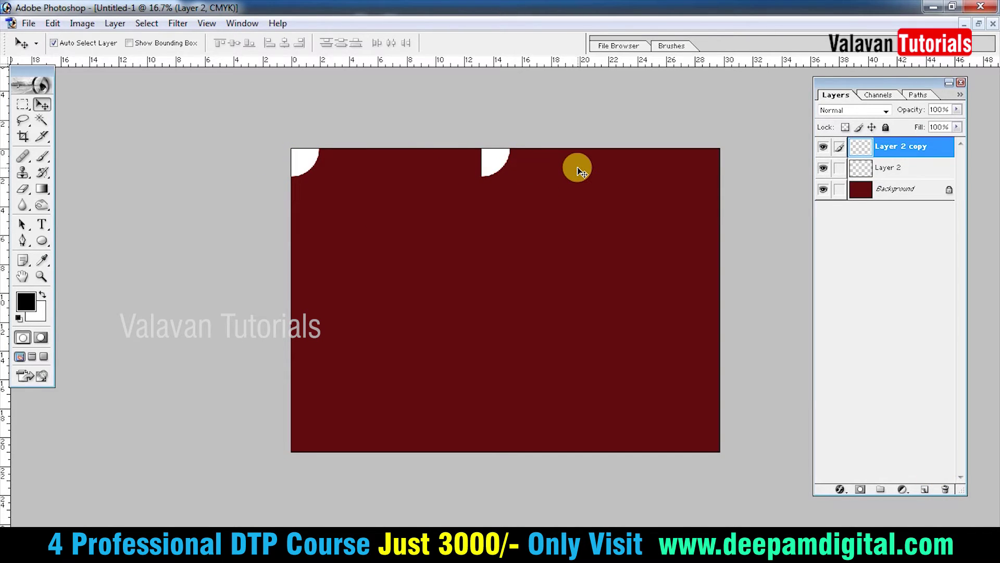
Flip the copied quarter-circle horizontally and place it in the top-right corner
key("ctrl+t")
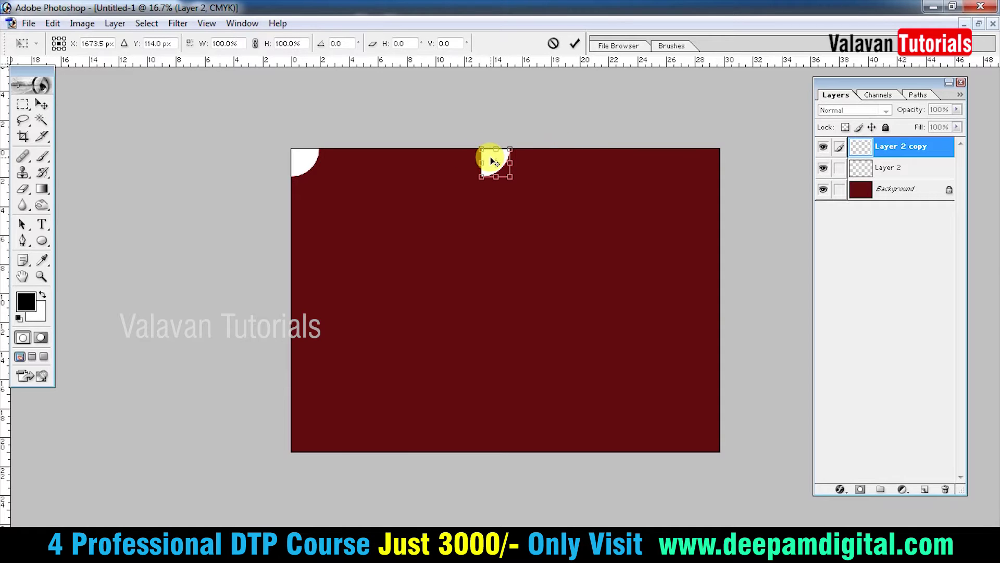
right_click(494, 161)
left_click(552, 328)
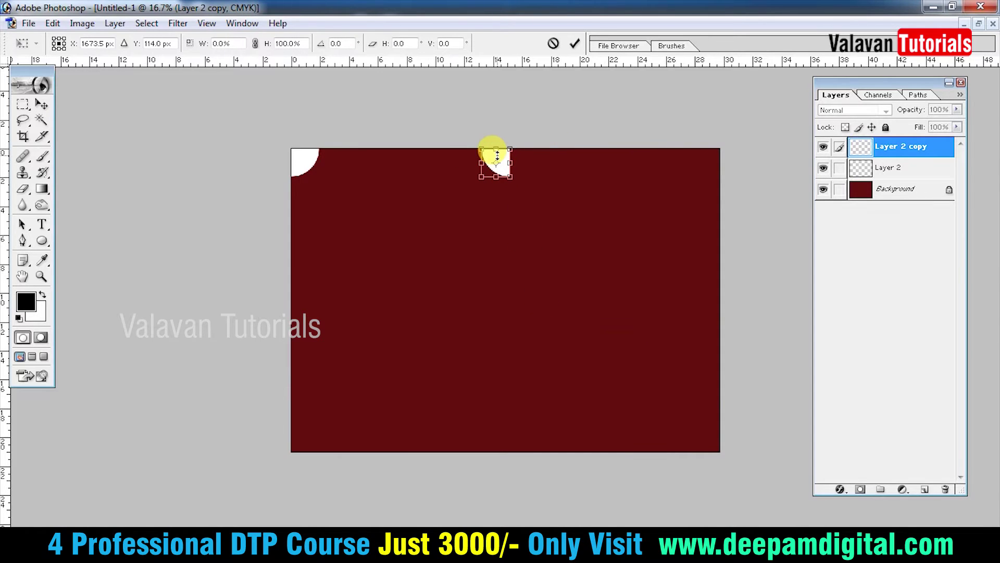
key("Return")
left_click_drag(501, 162, 707, 175)
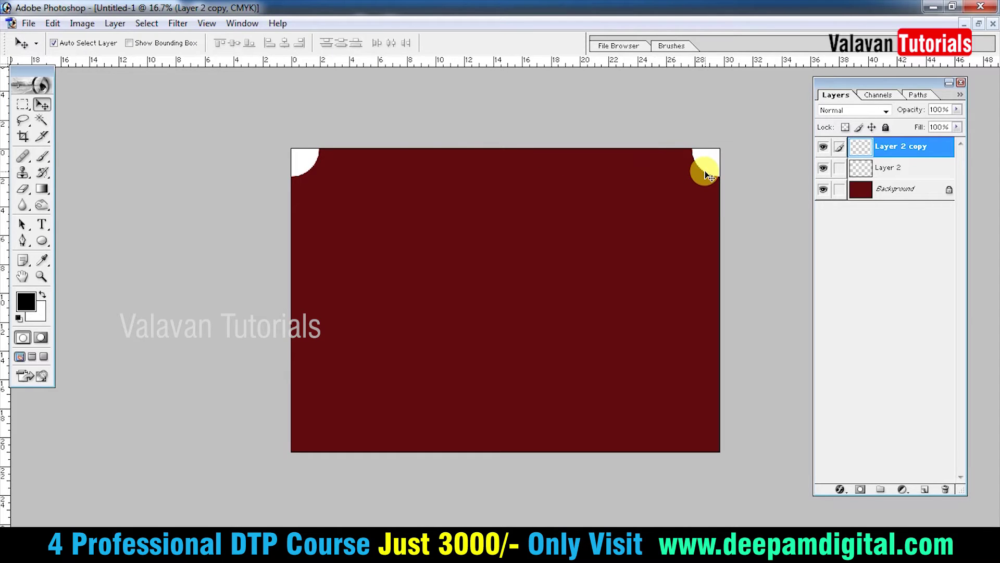
Activate Layer 2 and merge it into Layer 2 copy so both top circles move together
right_click(307, 165)
left_click(319, 174)
left_click(319, 224)
key("Return")
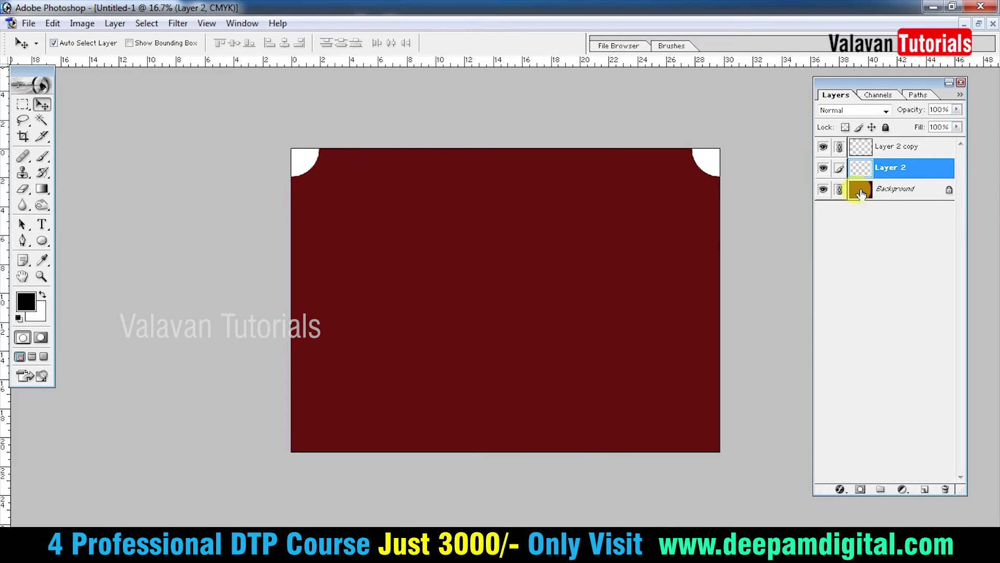
left_click_drag(698, 167, 698, 217)
key("ctrl+z")
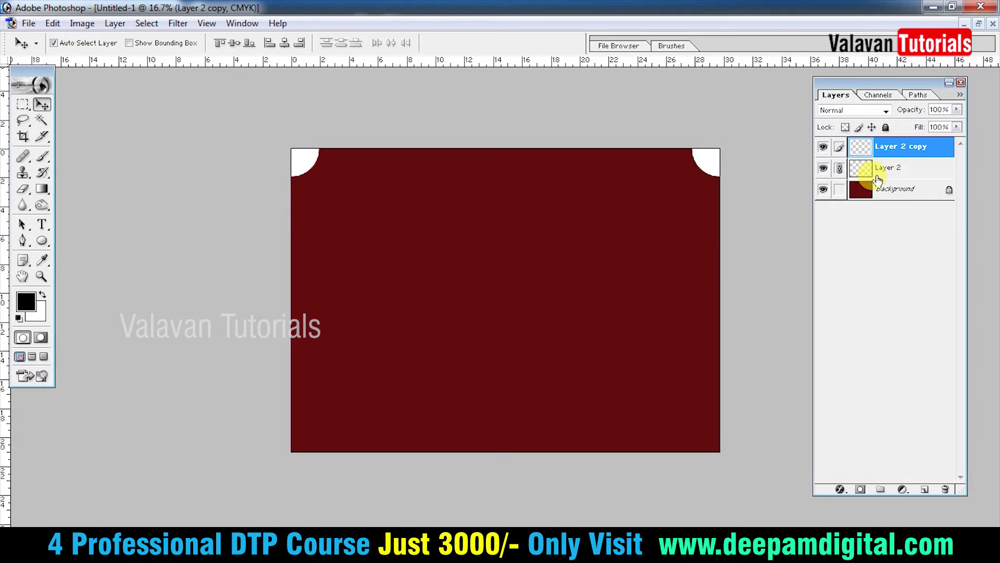
left_click_drag(706, 156, 705, 186)
key("ctrl+z")
key("ctrl+e")
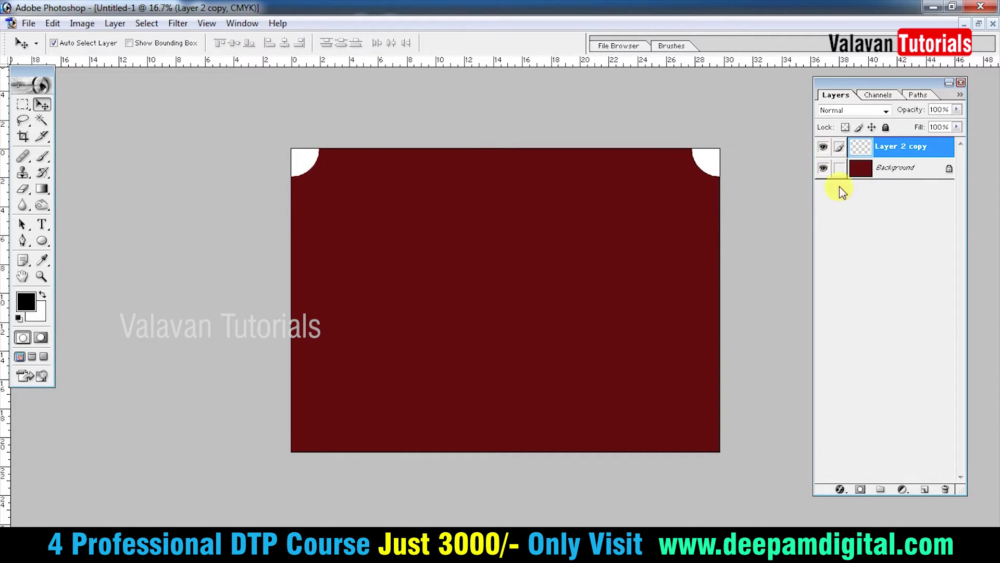
Duplicate the top circles downward, flip them vertically, and align them to the canvas's bottom edge
left_click_drag(693, 156, 713, 242)
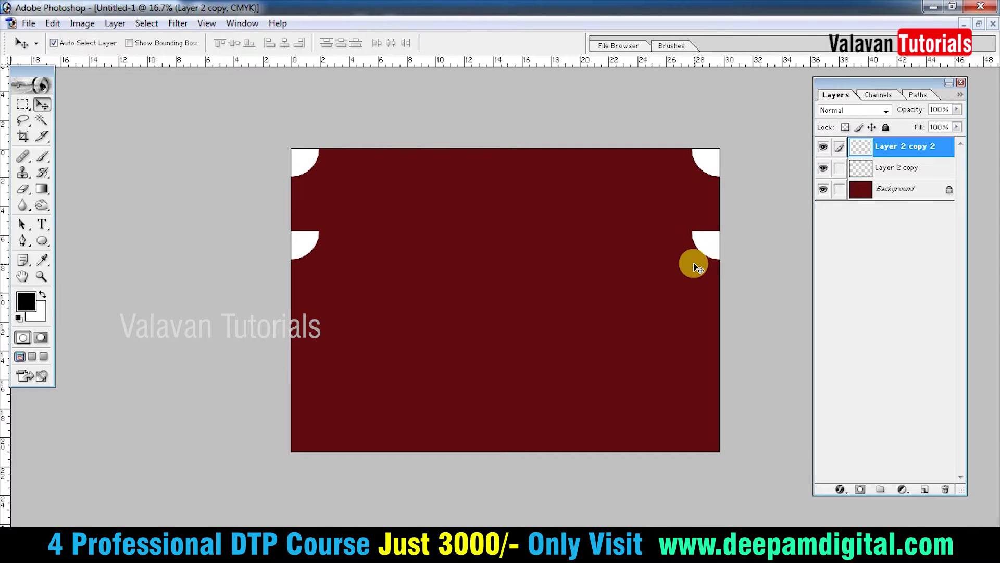
key("ctrl+t")
right_click(703, 240)
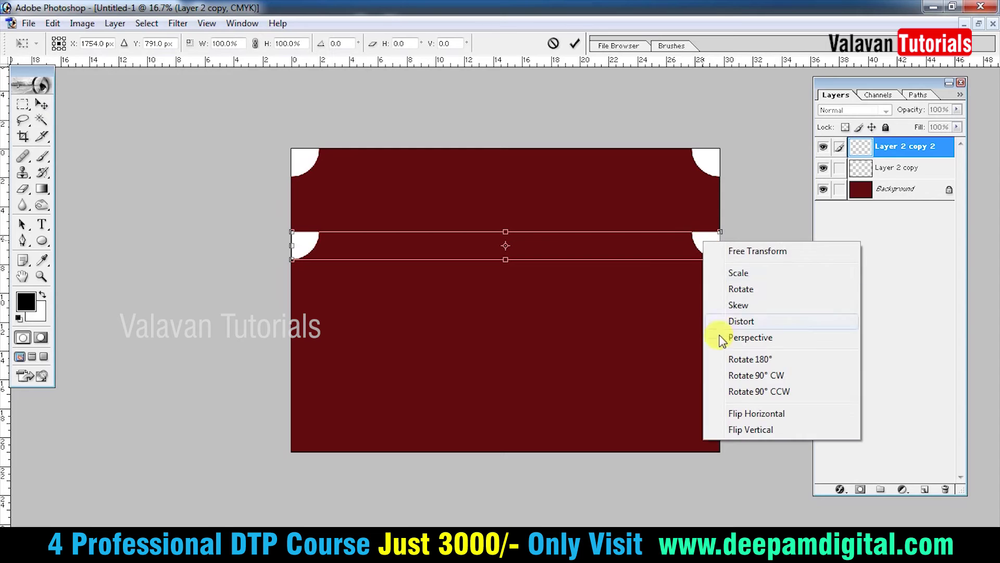
left_click(744, 431)
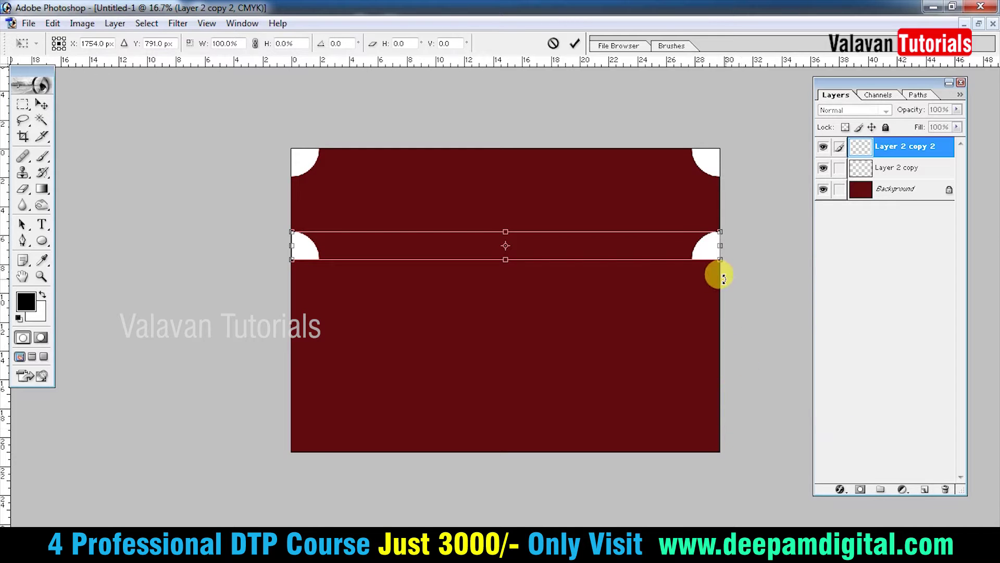
key("Return")
key("ctrl+a")
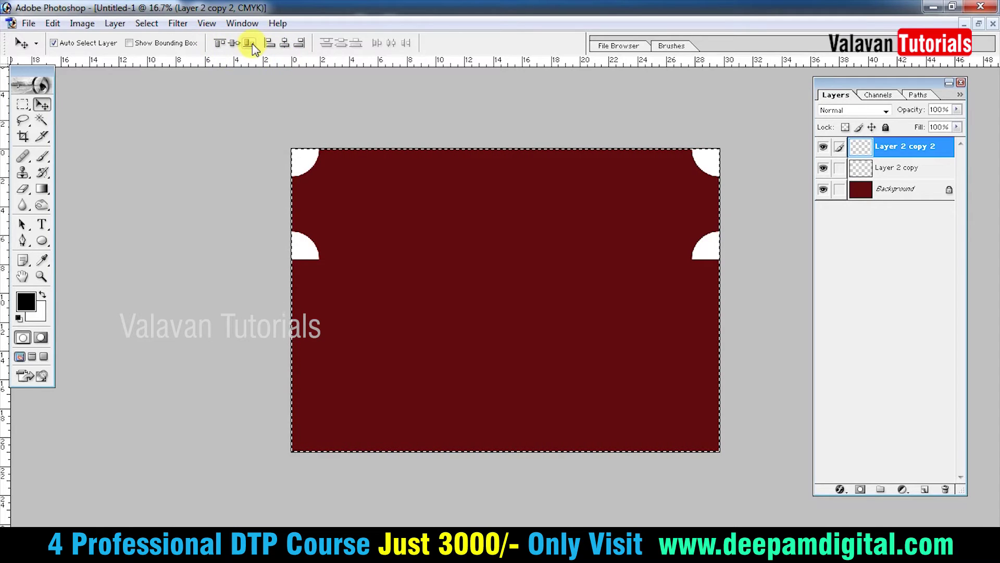
key("ctrl+d")
key("ctrl+a")
left_click(251, 44)
key("ctrl+d")
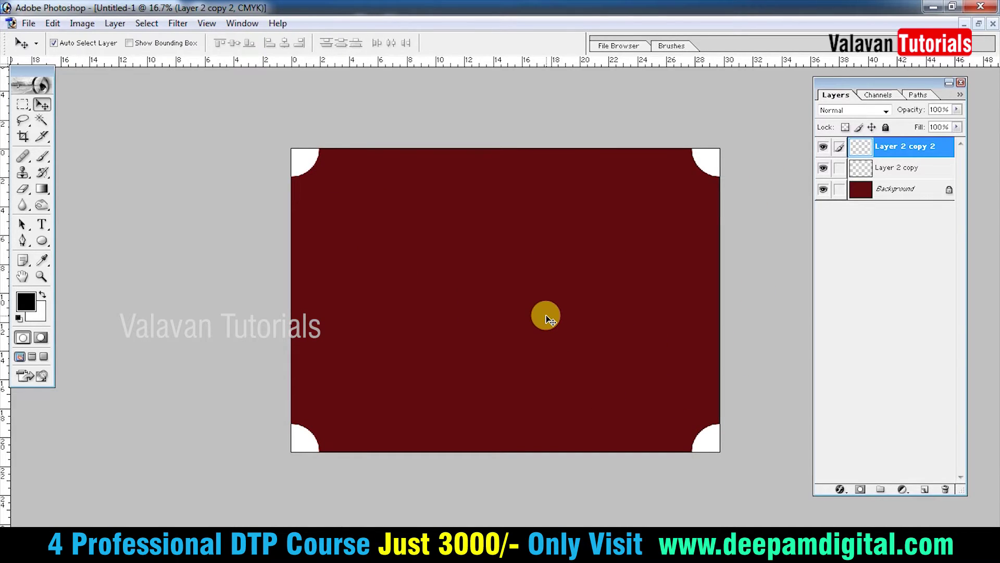
left_click_drag(44, 245, 106, 311)
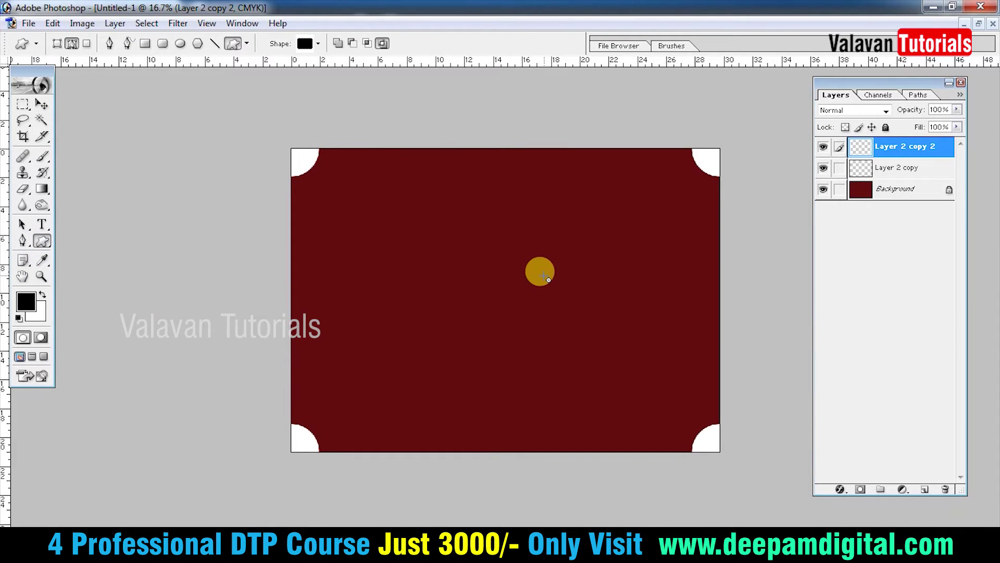
Flatten the image into a single Background layer
left_click(114, 22)
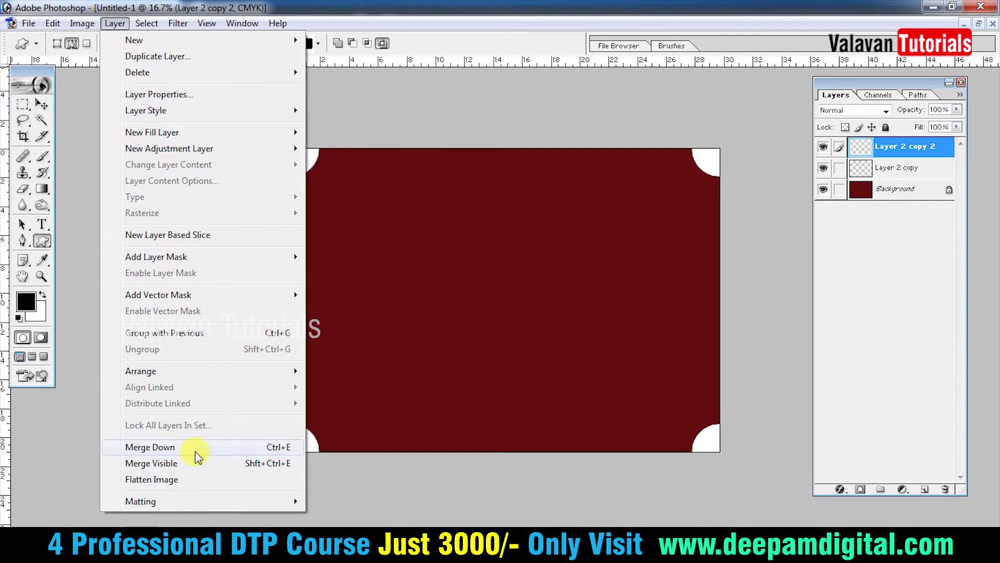
left_click(180, 479)
left_click(43, 238)
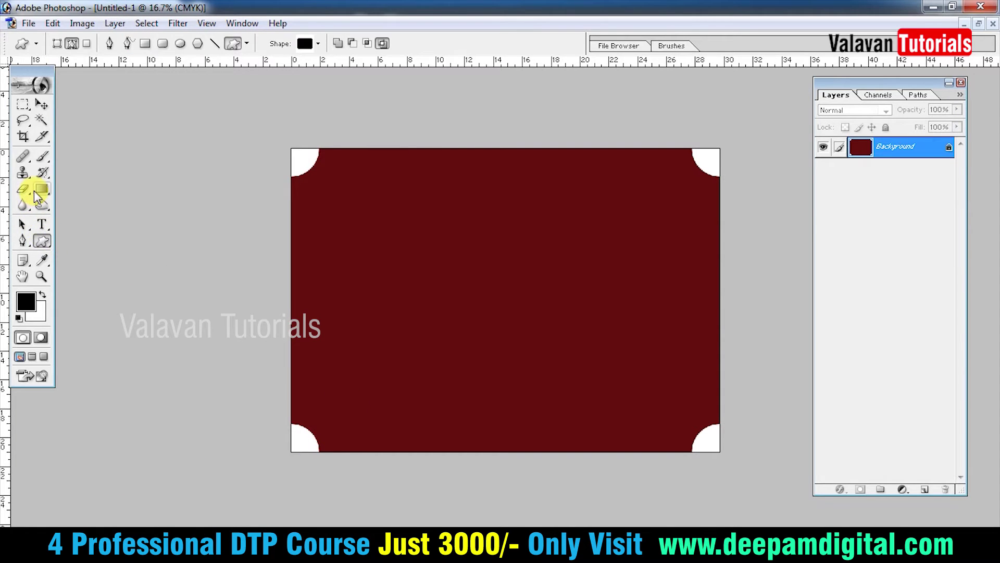
Magic-wand select the maroon area and make a work path at 2.0 tolerance
left_click(42, 120)
left_click(444, 245)
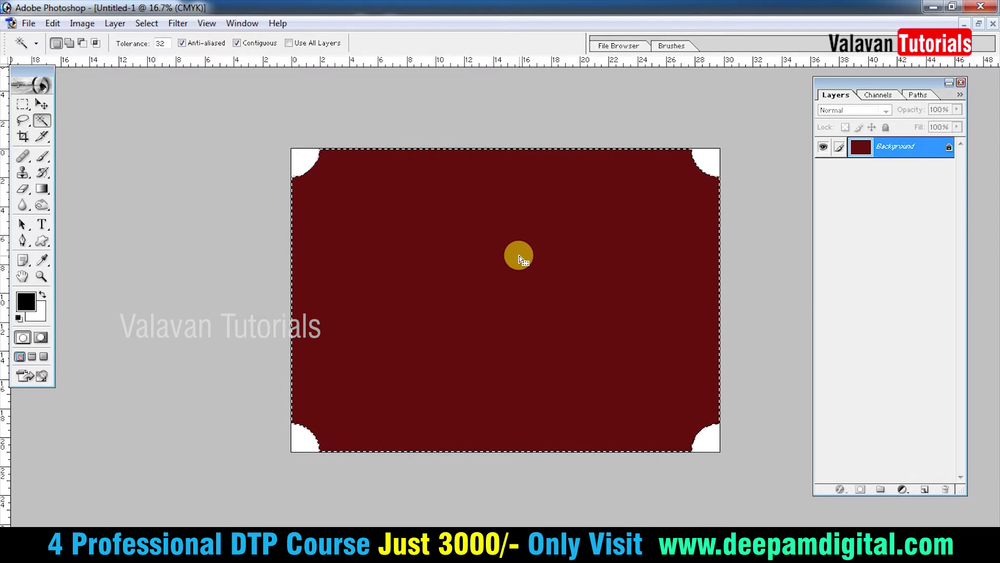
right_click(519, 257)
left_click(599, 428)
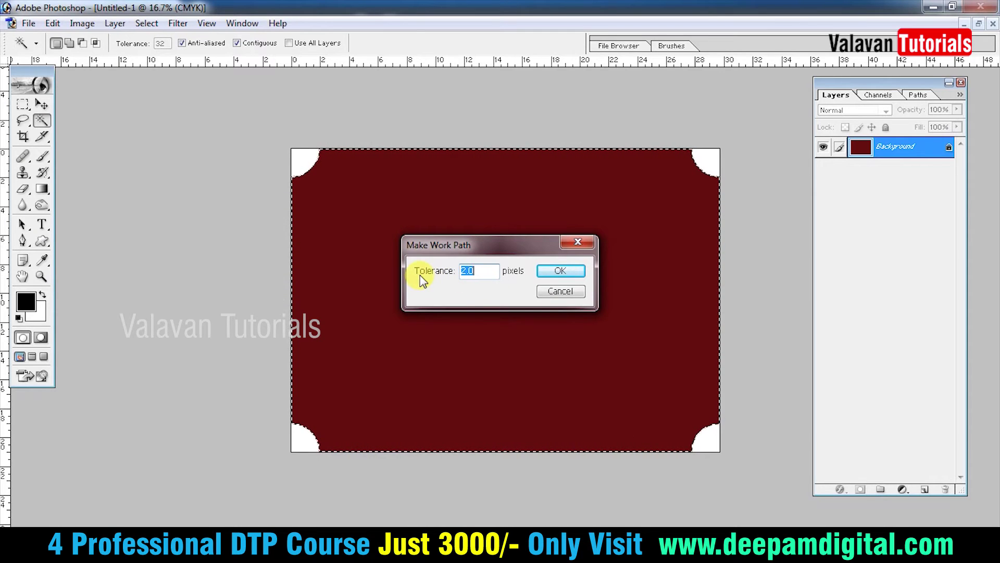
left_click(574, 267)
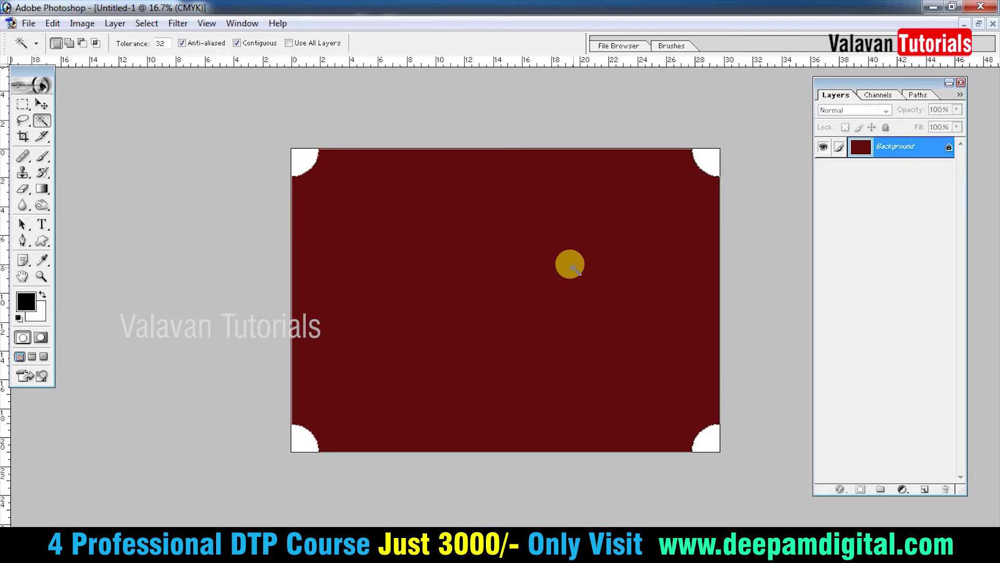
Cycle through the Paths and Channels panels back to the Layers list
left_click(921, 96)
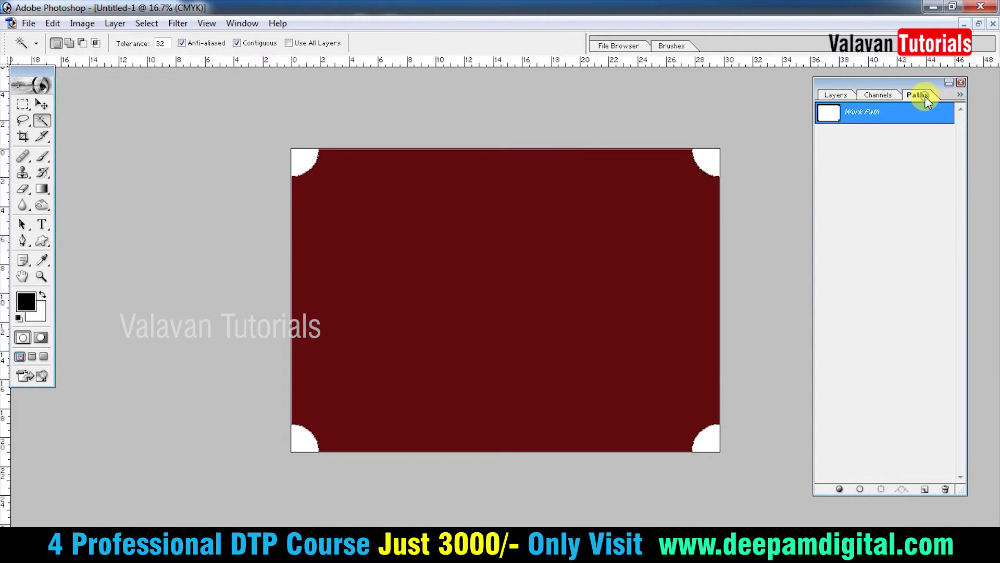
left_click(879, 96)
left_click(833, 95)
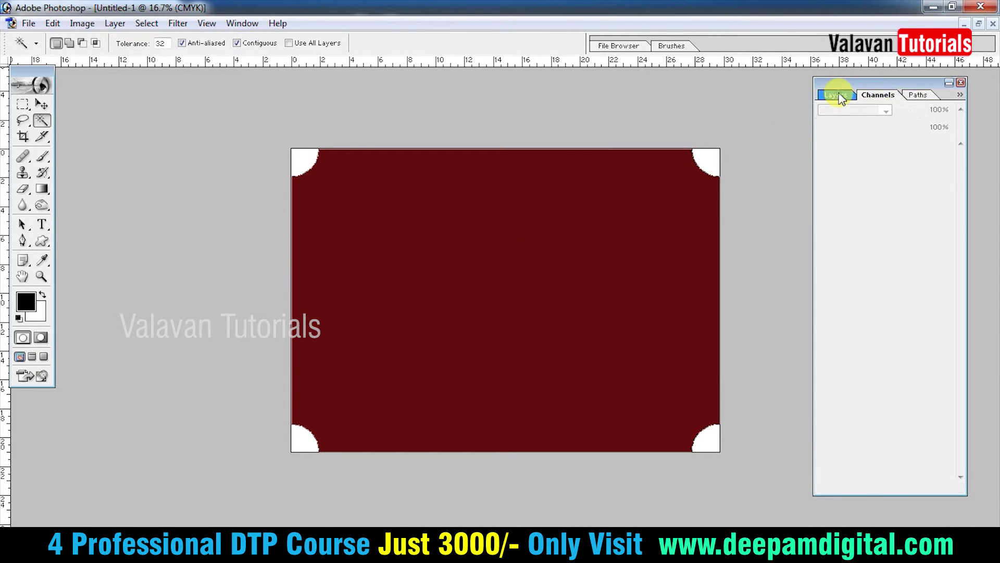
Start Define Custom Shape, cancel the Shape Name dialog, then pick from the canvas context menu
left_click(52, 23)
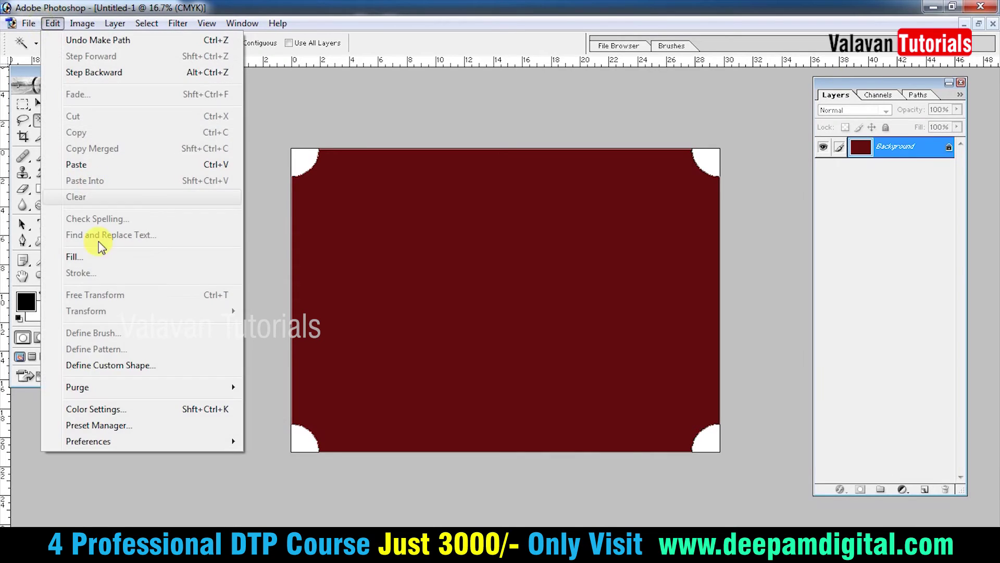
left_click(114, 366)
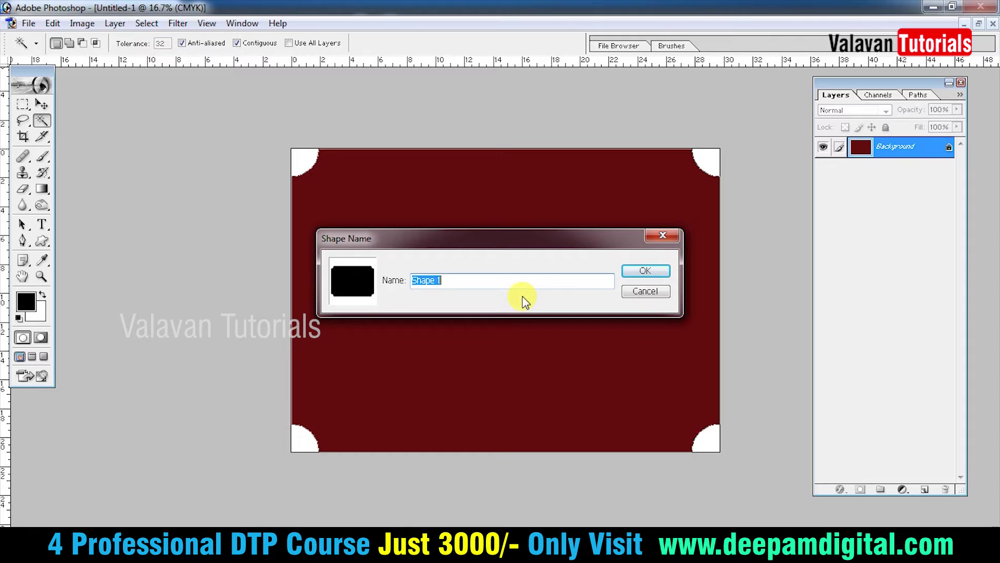
left_click(644, 292)
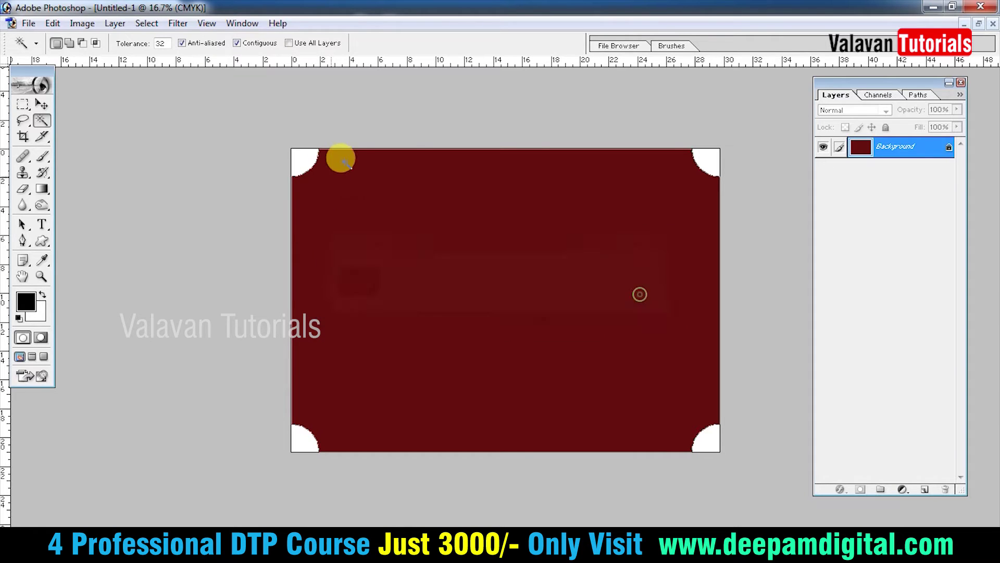
right_click(570, 202)
left_click(542, 186)
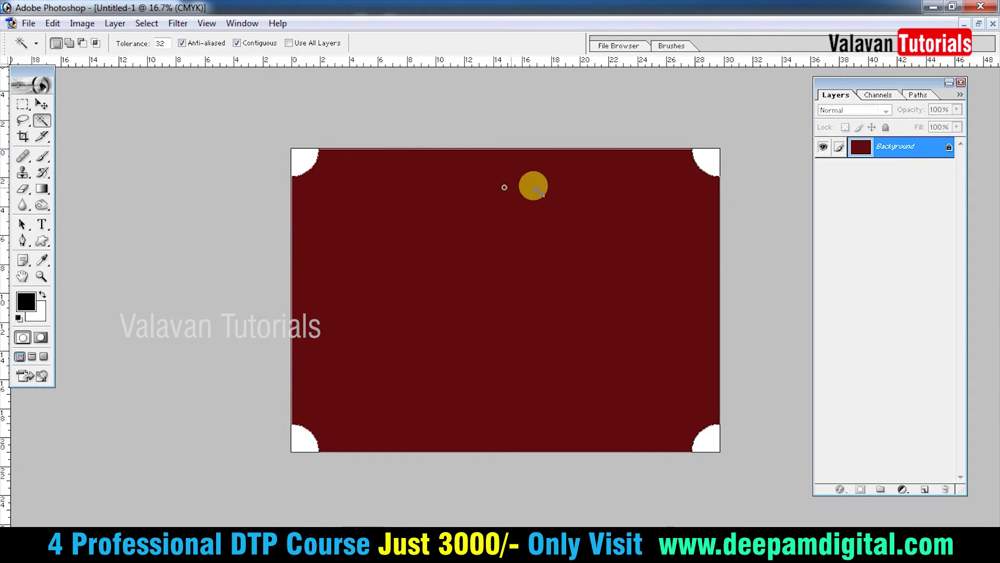
Define the work path as a custom shape with the default name
left_click(53, 24)
left_click(105, 368)
left_click(632, 270)
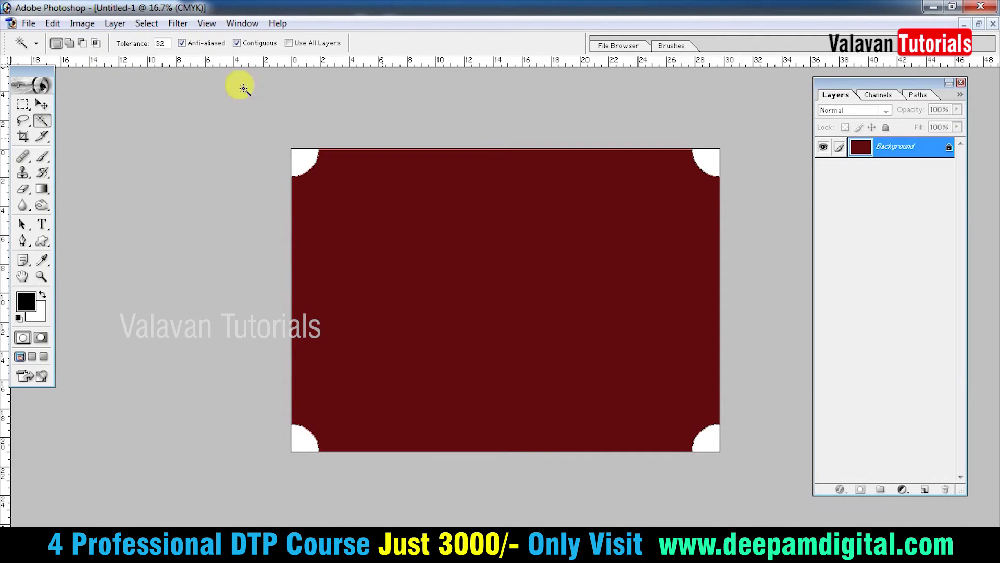
Close the document without saving and create a new blank document
left_click(28, 23)
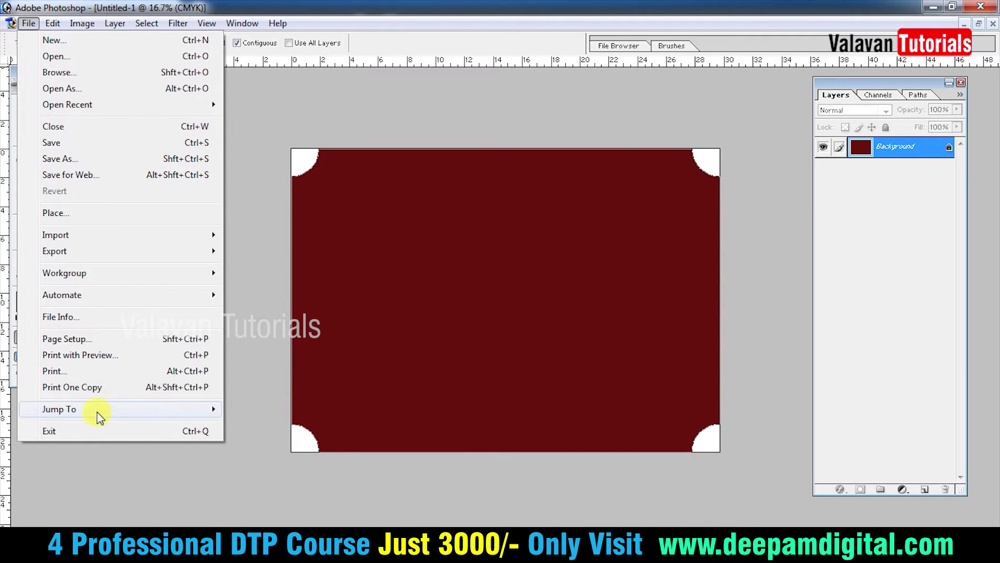
left_click(83, 127)
left_click(505, 213)
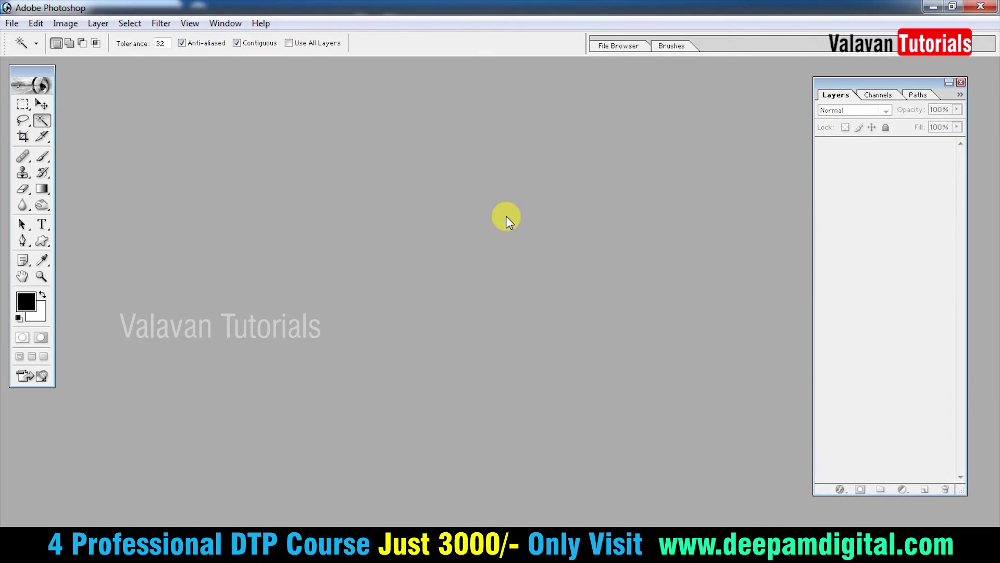
key("ctrl+n")
left_click(637, 173)
Draw the notched-corner frame custom shape across the page and fill it black on a new layer
key("f")
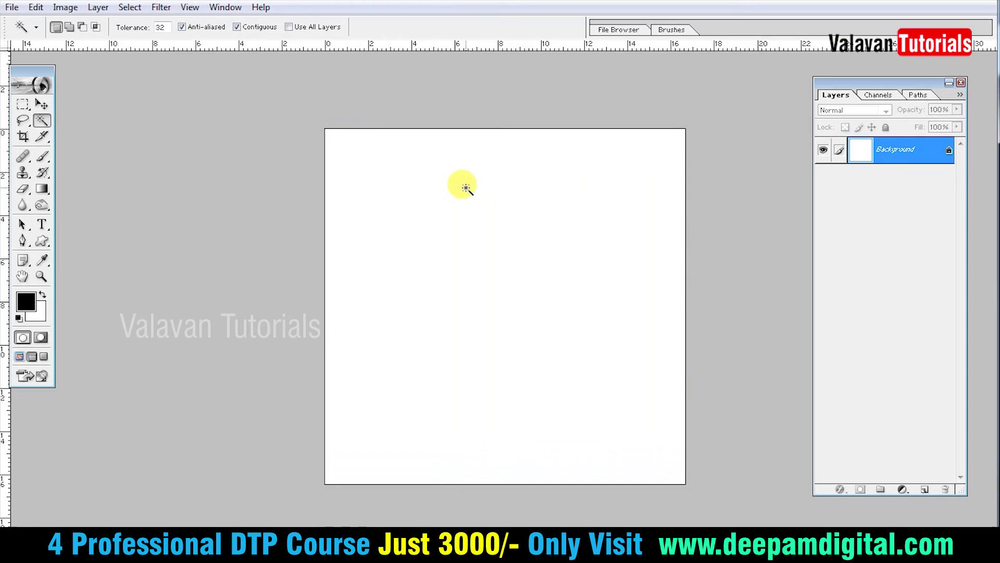
left_click(42, 241)
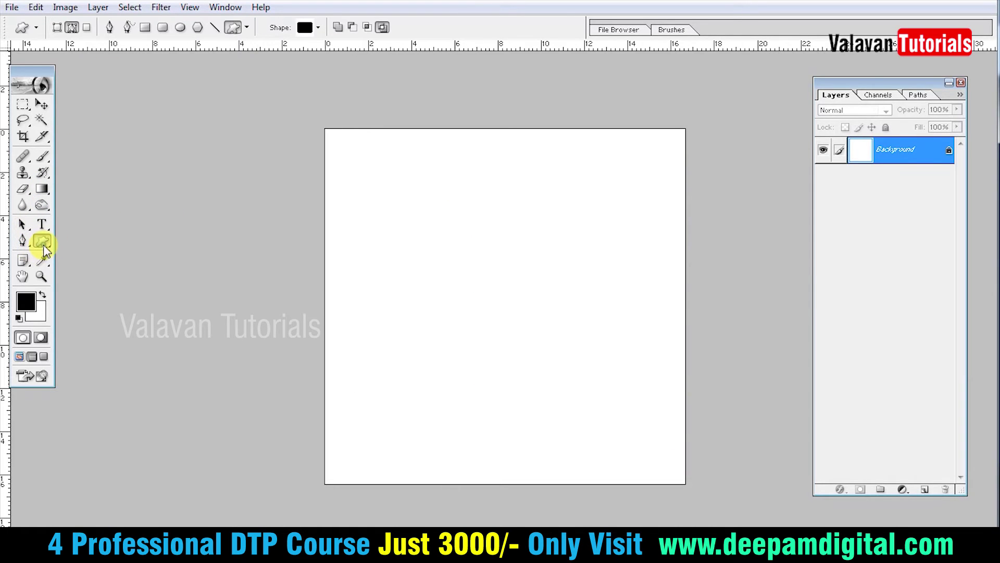
left_click(304, 29)
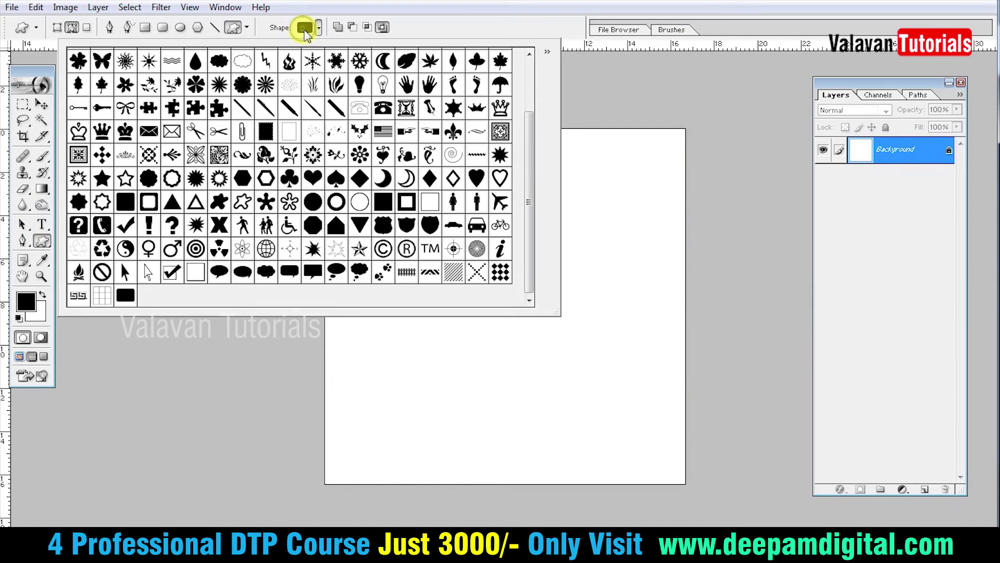
double_click(125, 296)
left_click_drag(394, 218, 655, 441)
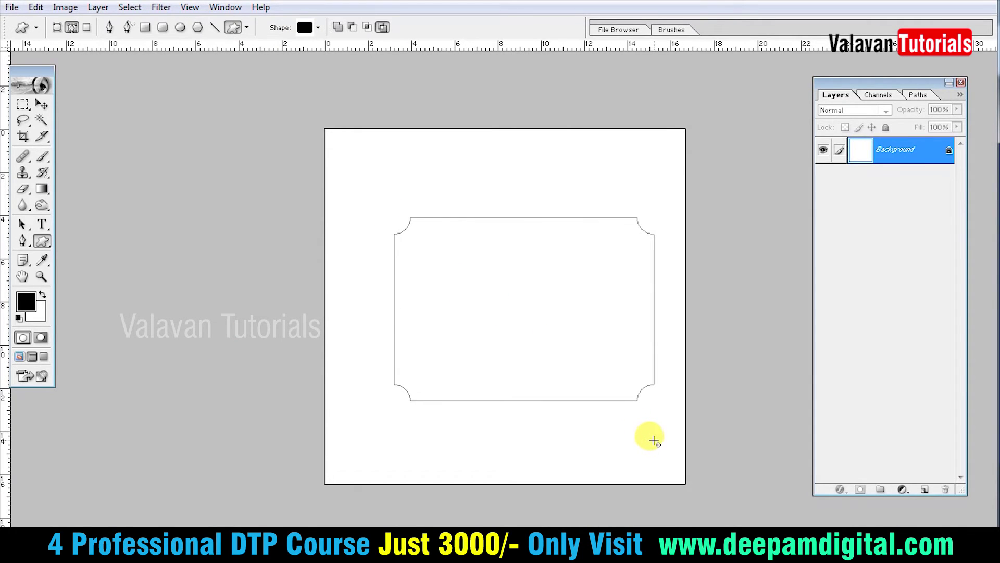
key("ctrl+shift+n")
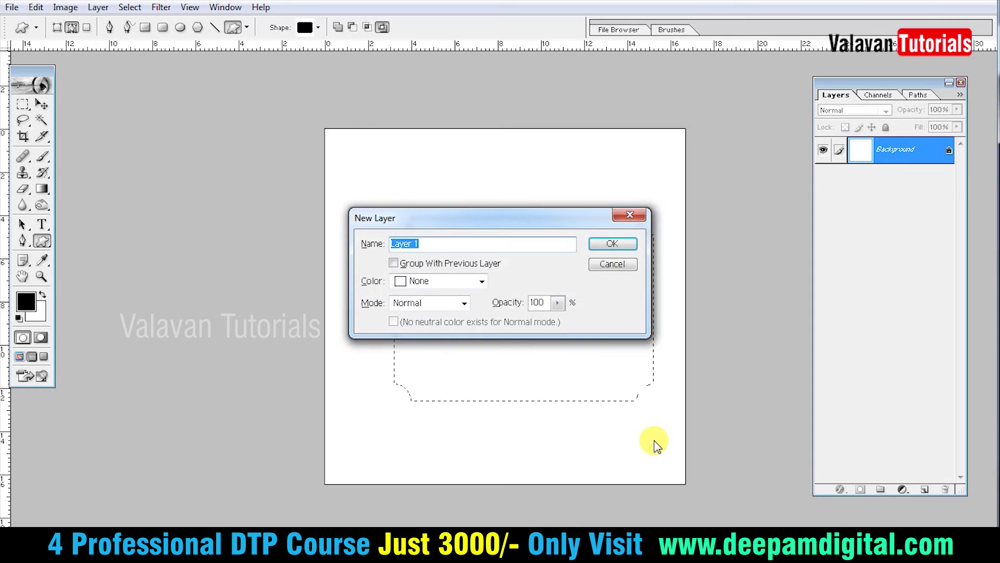
key("Return")
Move the black frame up-left, shrink it with Free Transform, and draw a second frame below
key("v")
left_click_drag(569, 326, 547, 243)
key("ctrl+t")
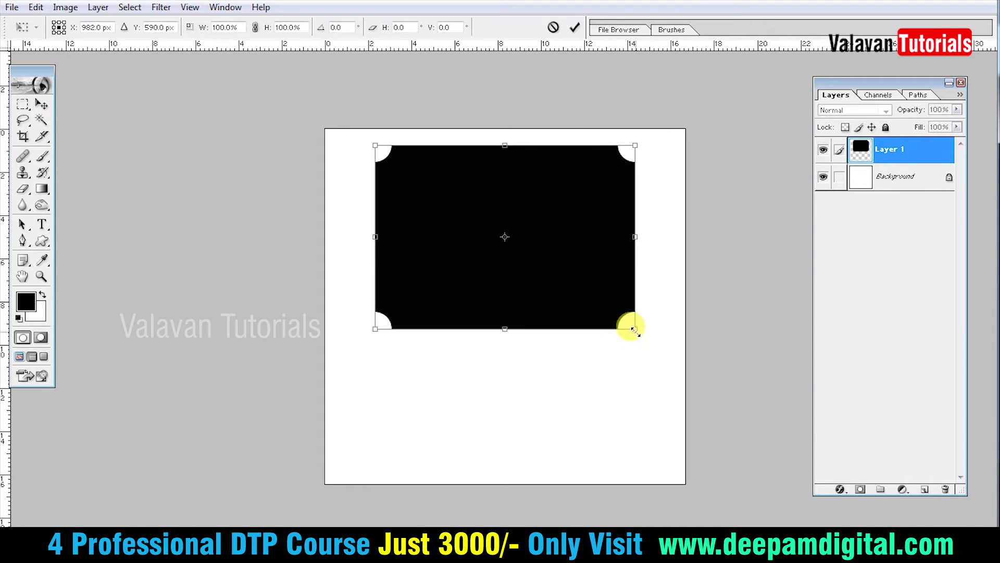
left_click_drag(633, 328, 595, 300)
double_click(550, 230)
left_click(42, 241)
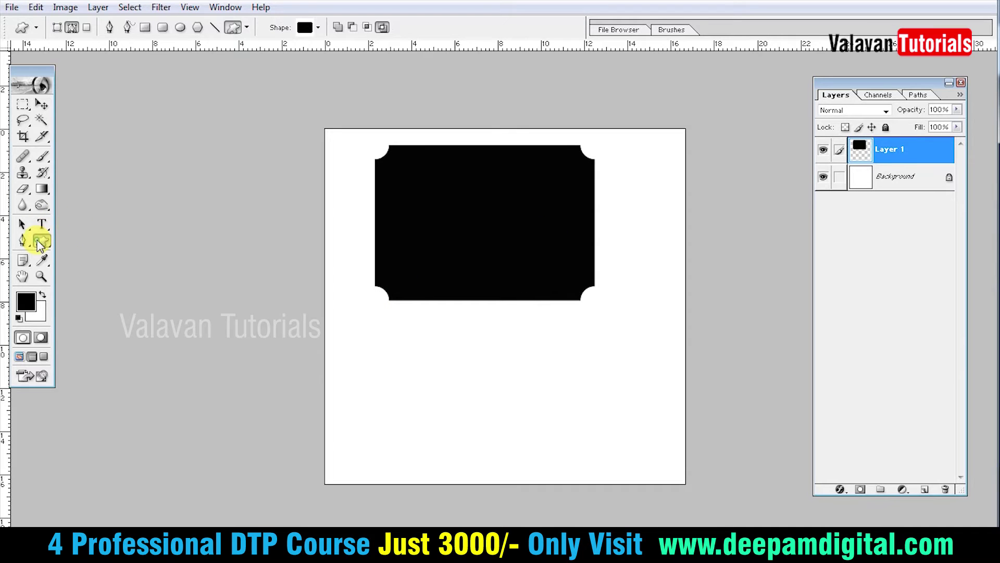
left_click_drag(399, 349, 555, 465)
On new Layer 2, stroke the second frame selection with a 7 px black outline
key("ctrl+shift+n")
key("Return")
left_click(35, 7)
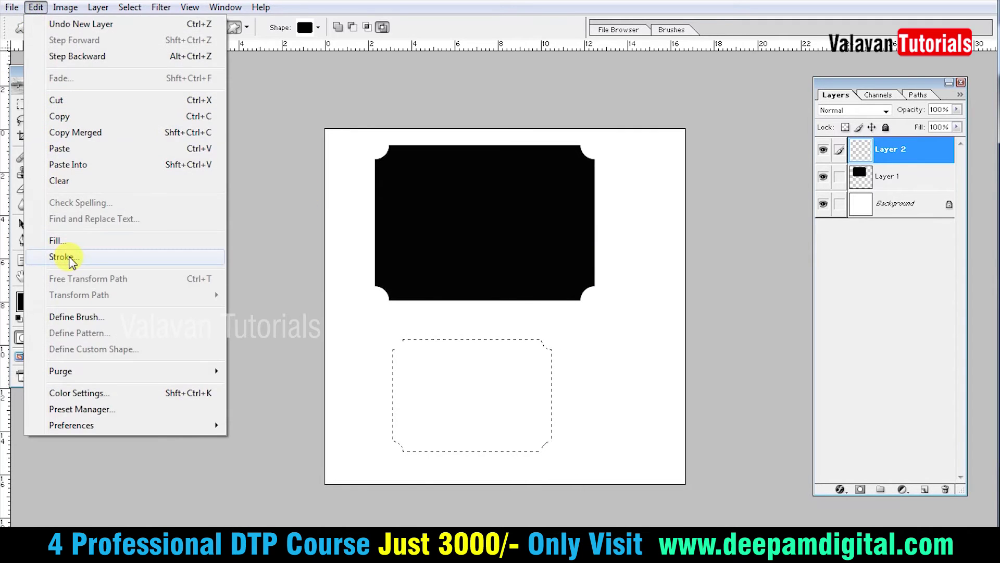
left_click(64, 256)
left_click(578, 197)
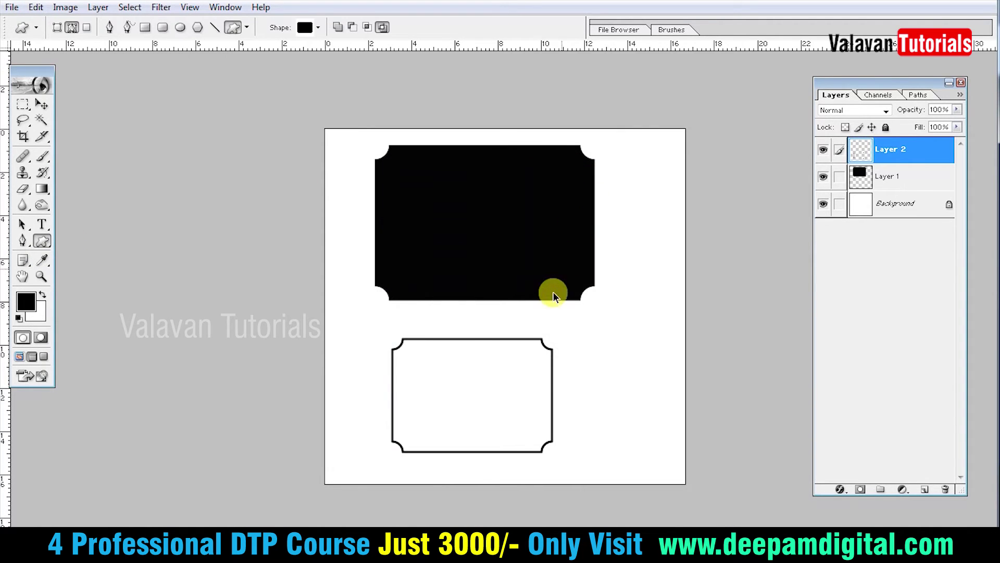
Enlarge the outlined frame to about 123.2% with Free Transform
key("v")
key("ctrl+t")
mouse_move(541, 354)
left_mouse_down()
mouse_move(539, 342)
mouse_move(534, 351)
left_mouse_up()
key("Return")
Hide the panels, fit the page on screen, and nudge the black frame slightly right
key("ctrl+minus")
key("ctrl+minus")
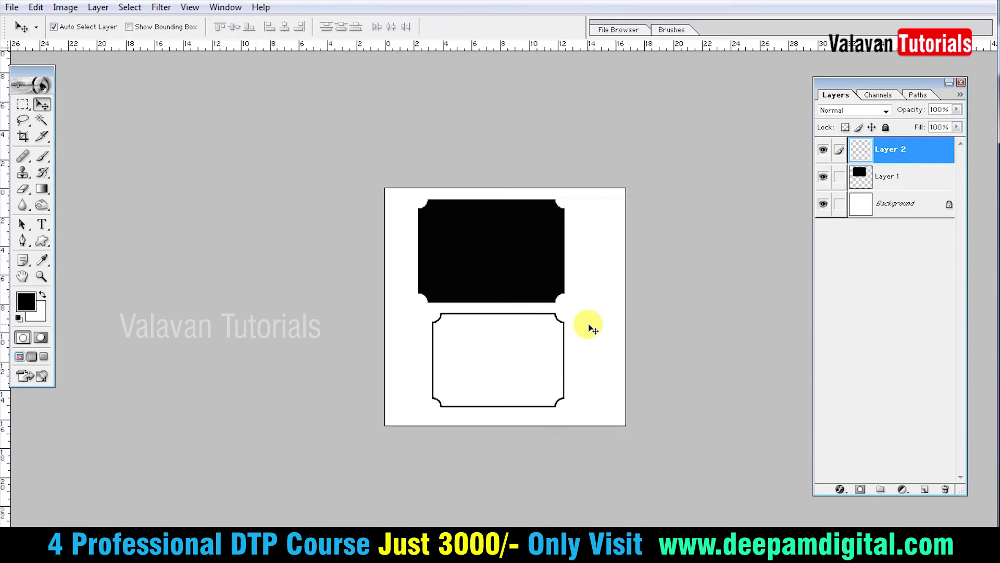
key("ctrl+plus")
key("ctrl+plus")
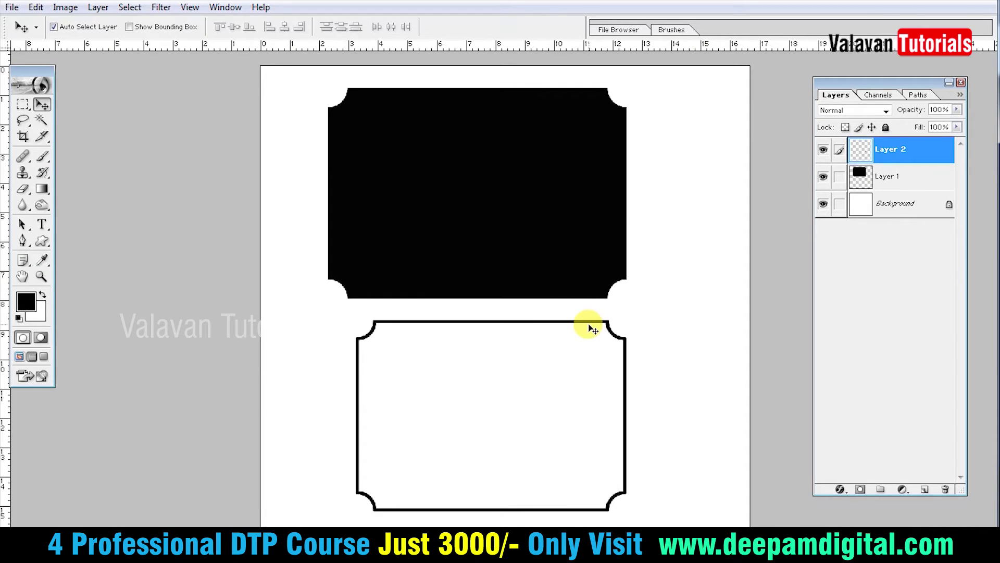
key("Tab")
right_click(459, 302)
left_click(515, 315)
key("ctrl+minus")
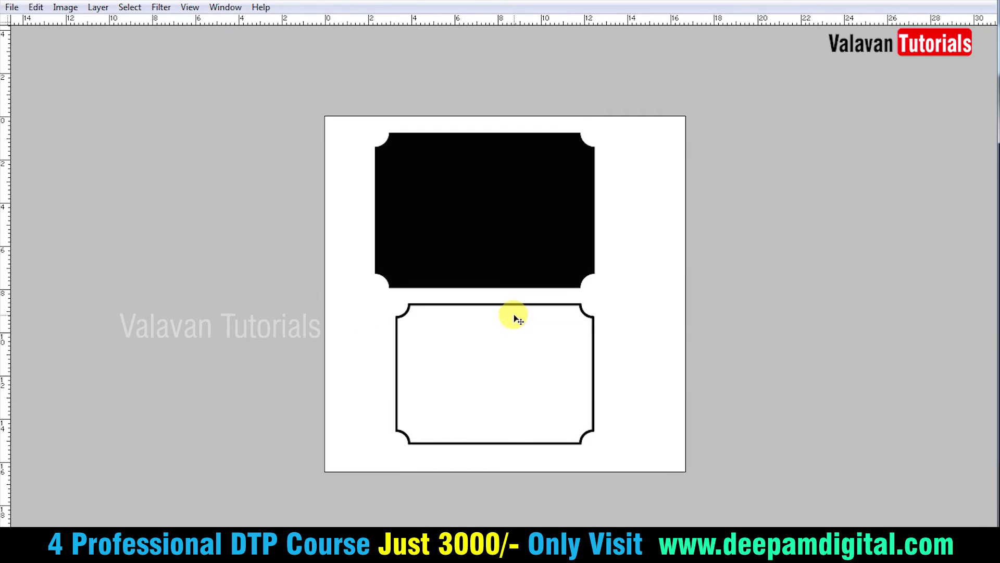
left_click_drag(498, 252, 511, 257)
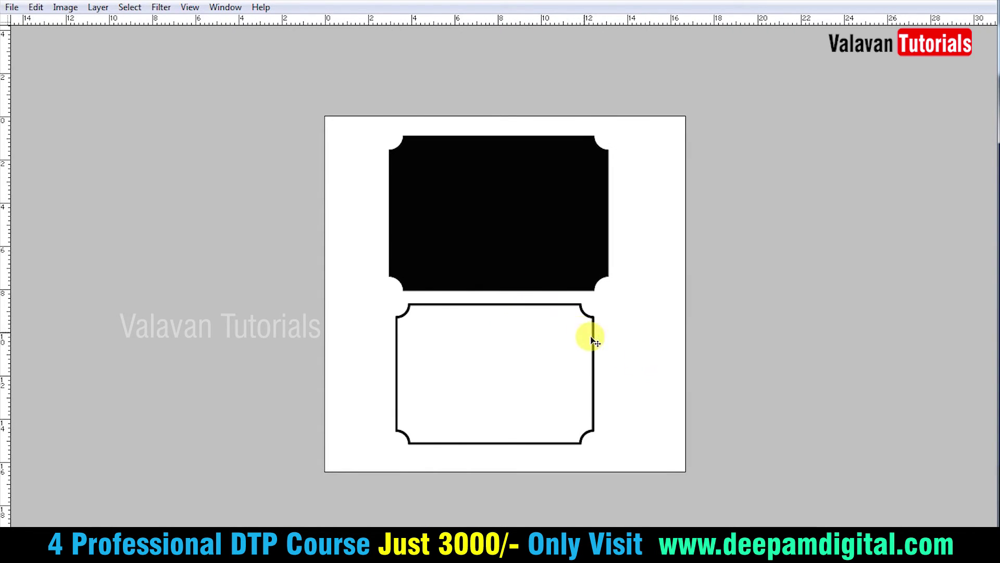
Fit the page on screen again and open the New document dialog with Ctrl+N
key("ctrl+plus")
right_click(488, 267)
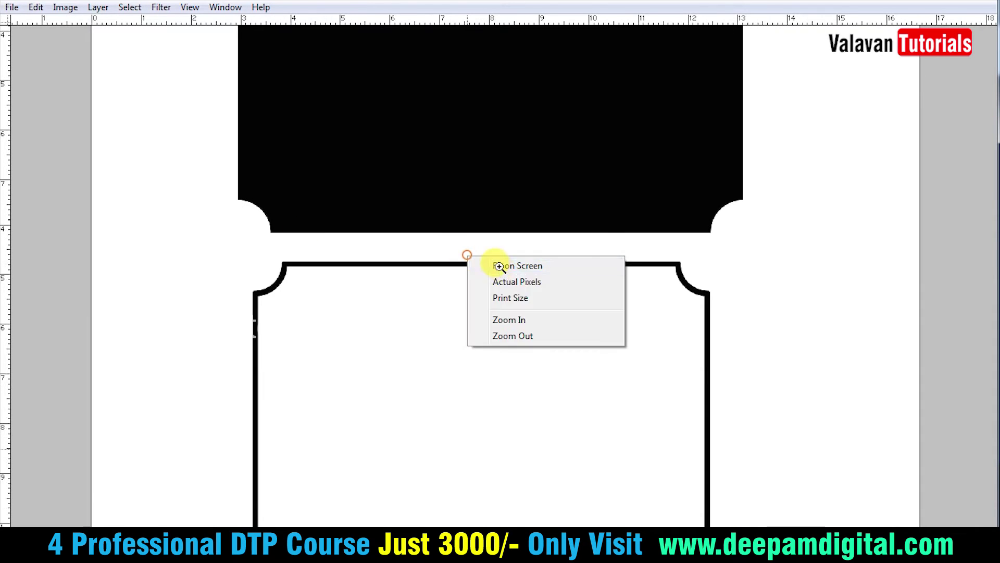
left_click(496, 264)
key("ctrl+n")
Create a blank A4 document and drag both frames into its top-left area
left_click(518, 203)
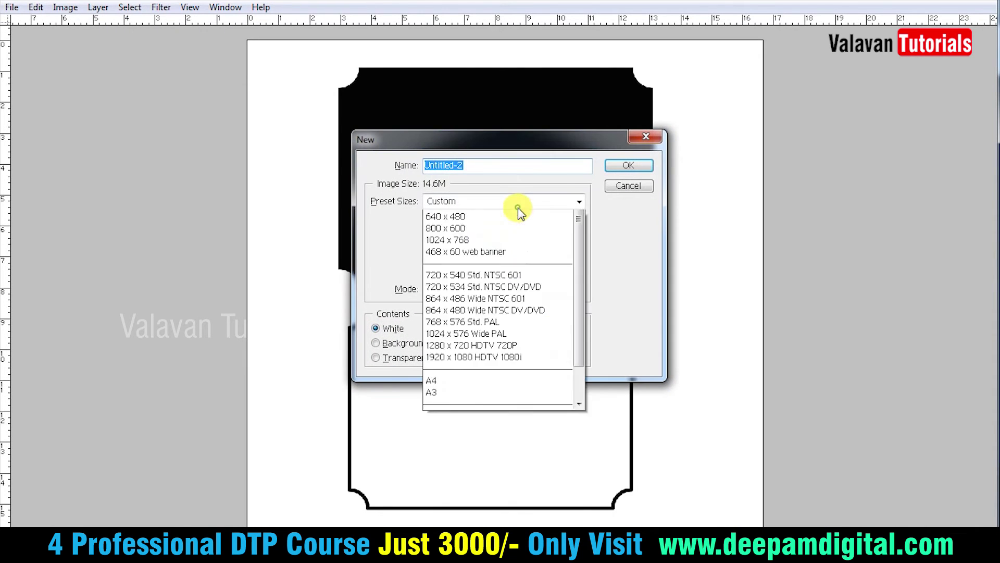
left_click(449, 519)
left_click(628, 166)
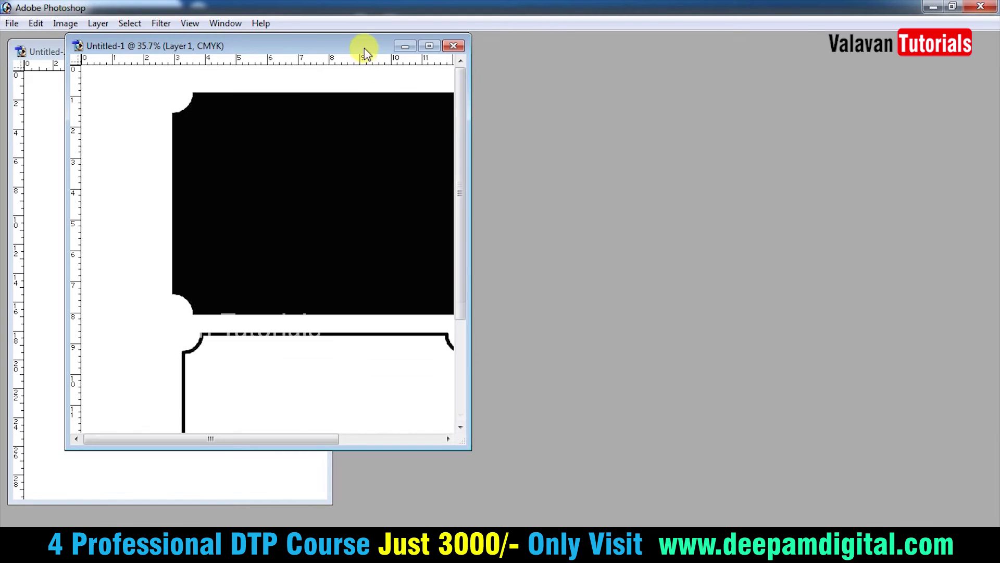
left_click_drag(364, 47, 706, 48)
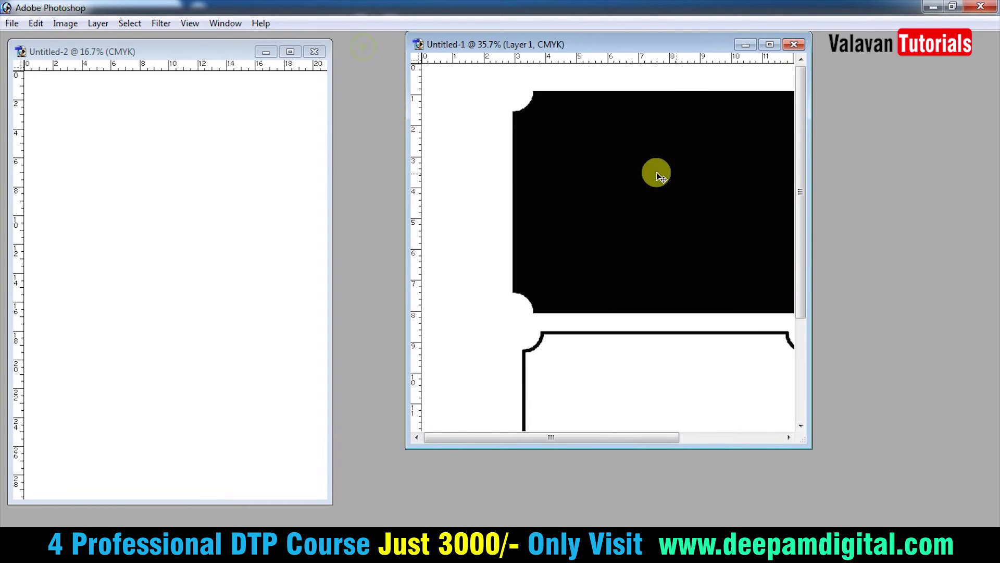
key("f")
left_click_drag(533, 200, 443, 153)
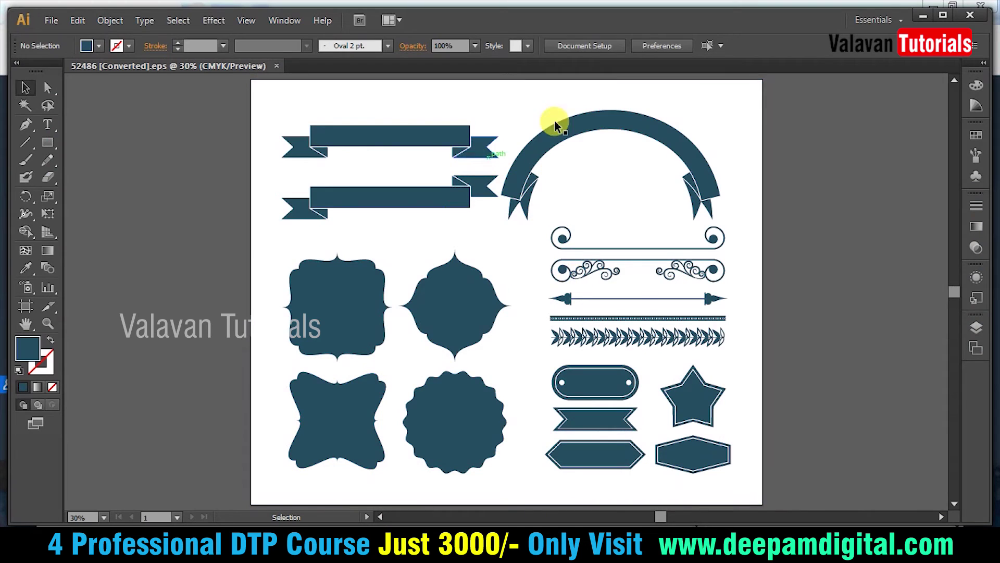
Ungroup the whole ribbon and badge artwork in Illustrator
left_click(346, 291)
right_click(346, 292)
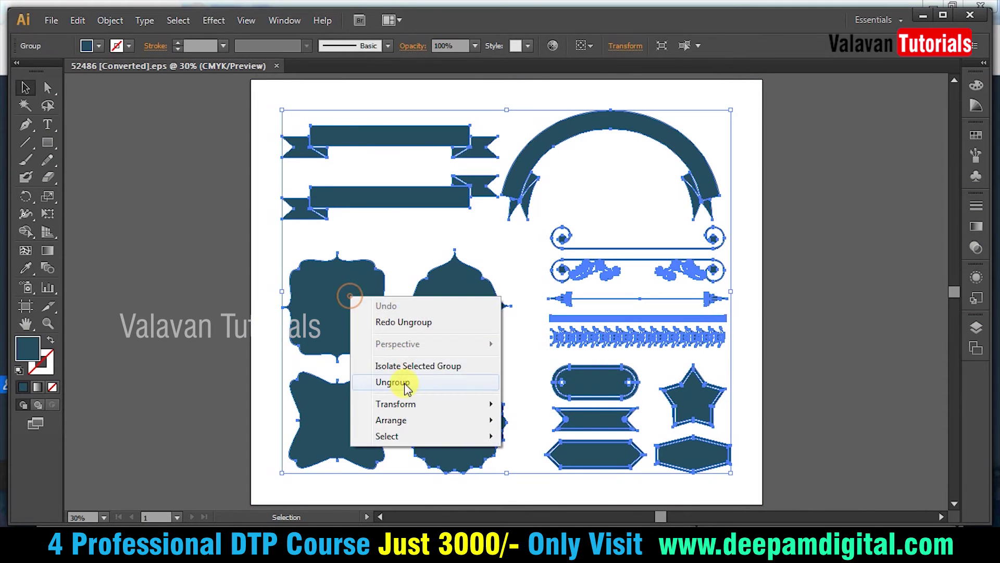
left_click(402, 383)
left_click(244, 319)
Ungroup the four badges and cut out the top-left scalloped badge
left_click(329, 306)
right_click(333, 307)
left_click(375, 394)
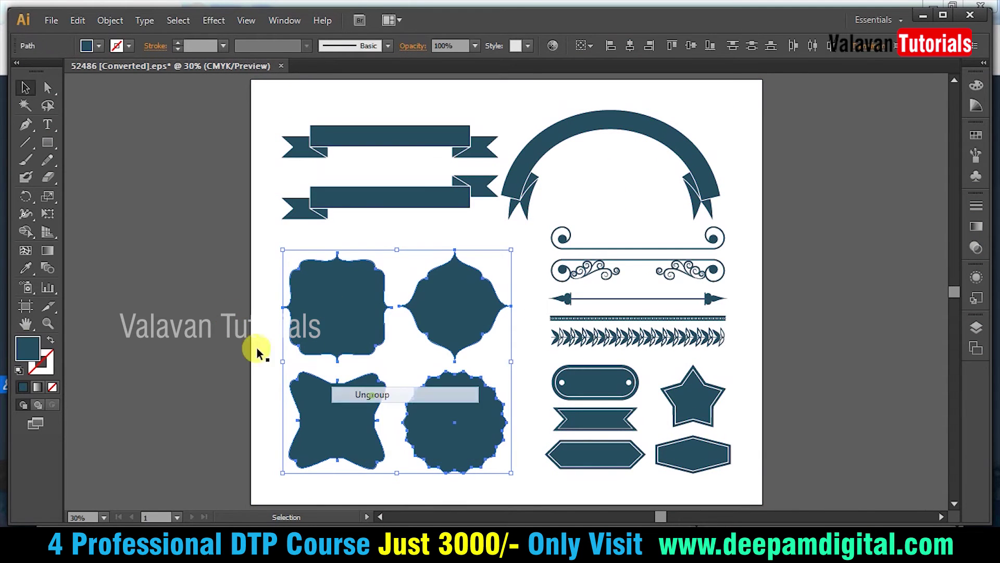
left_click(318, 298)
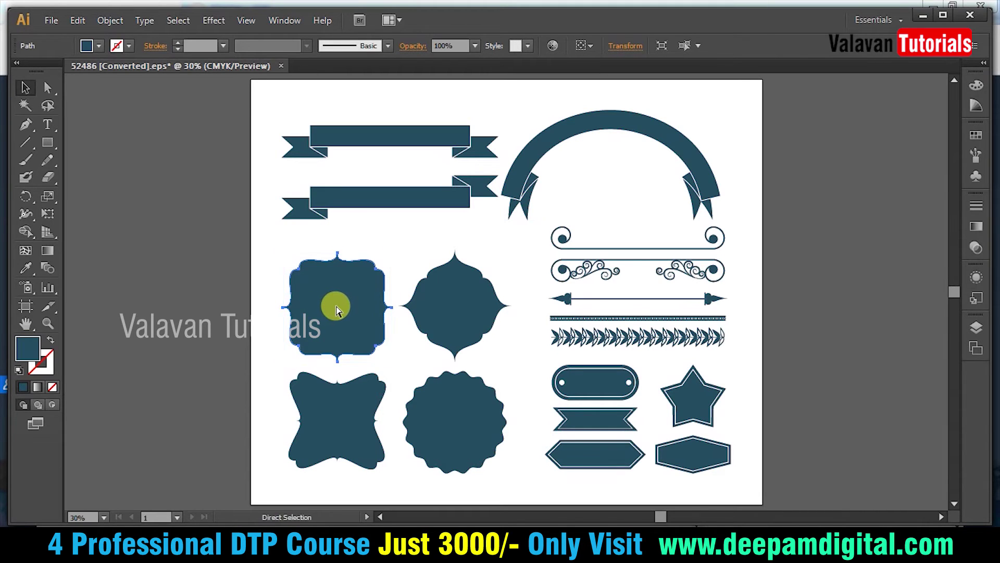
key("ctrl+x")
Paste the scalloped badge into the Photoshop A4 document as pixels
left_click(253, 524)
key("ctrl+v")
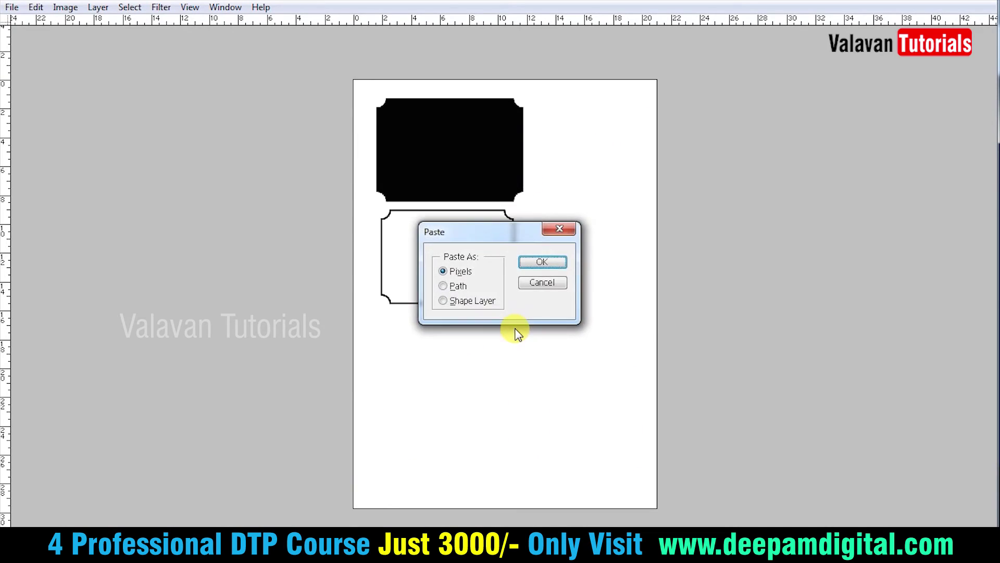
left_click(526, 265)
key("Return")
key("Tab")
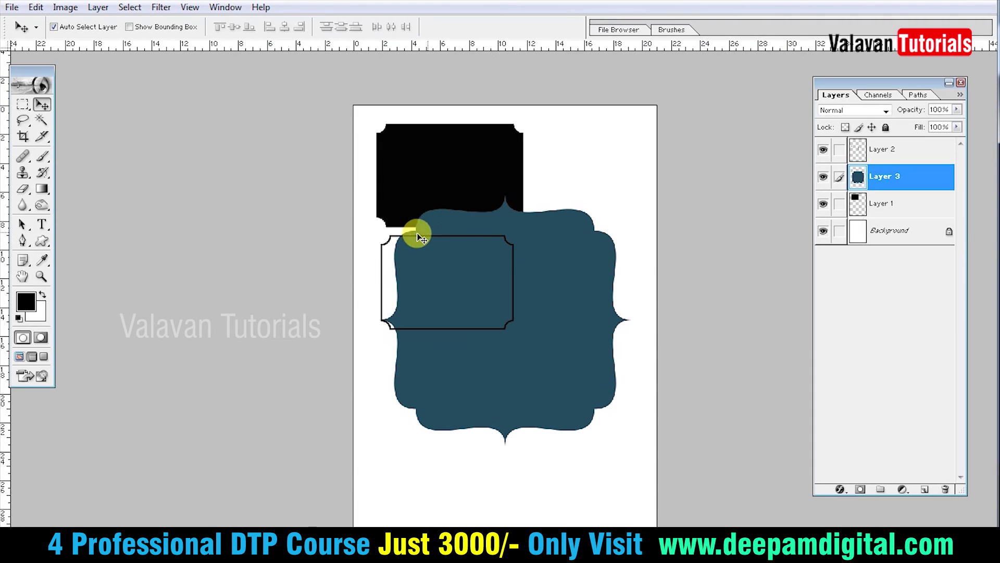
Select the blue badge by colour, make it a work path, and define it as a custom shape
left_click(42, 120)
left_click(579, 286)
right_click(570, 263)
left_click(661, 436)
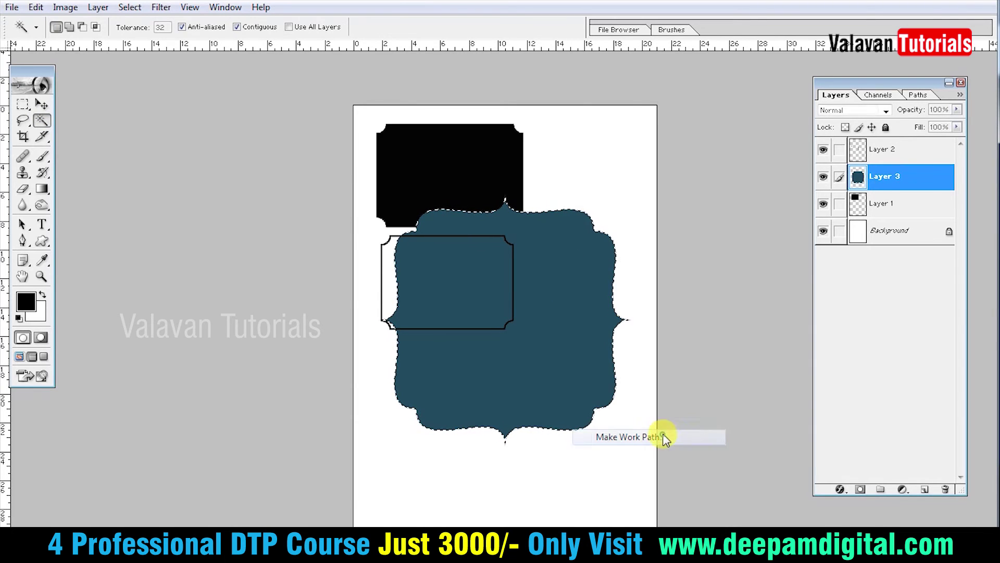
left_click(570, 271)
left_click(38, 10)
left_click(116, 346)
key("Return")
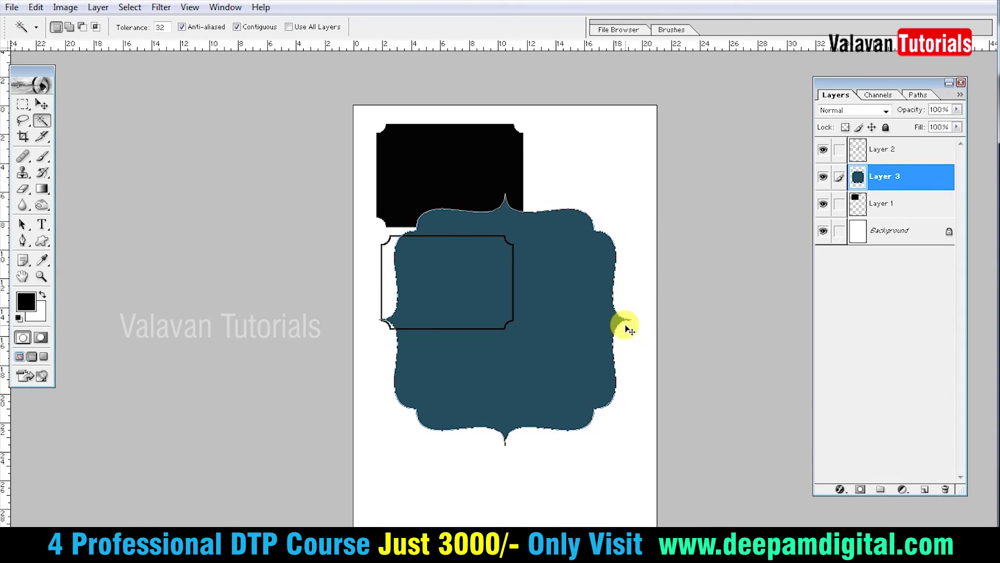
Delete the pasted badge layer and nudge the two frames up and left
key("v")
key("Delete")
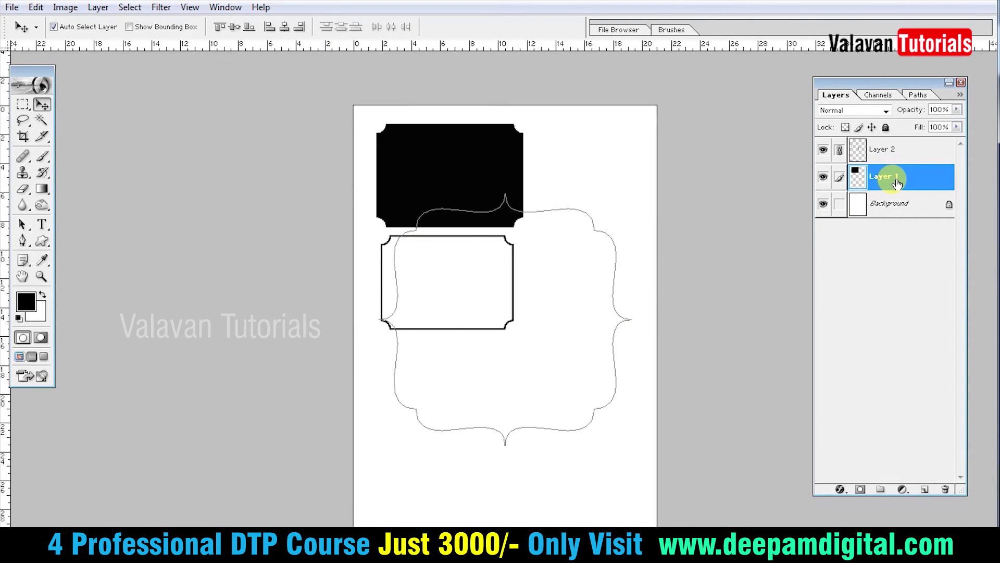
key("ctrl+Return")
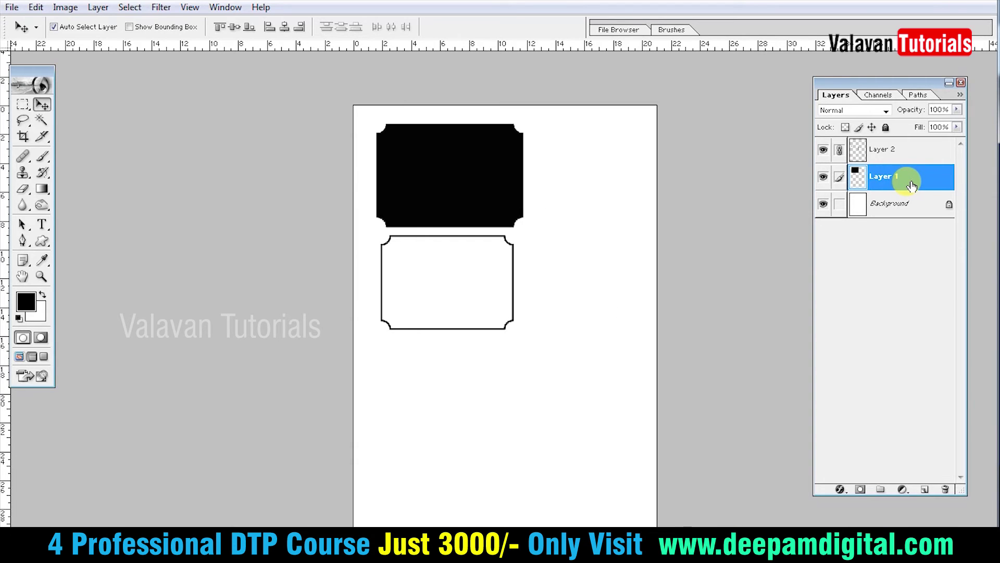
mouse_move(481, 186)
left_mouse_down()
mouse_move(467, 178)
mouse_move(477, 177)
left_mouse_up()
Draw the bracket-shaped badge at the page's top right on a new layer
key("u")
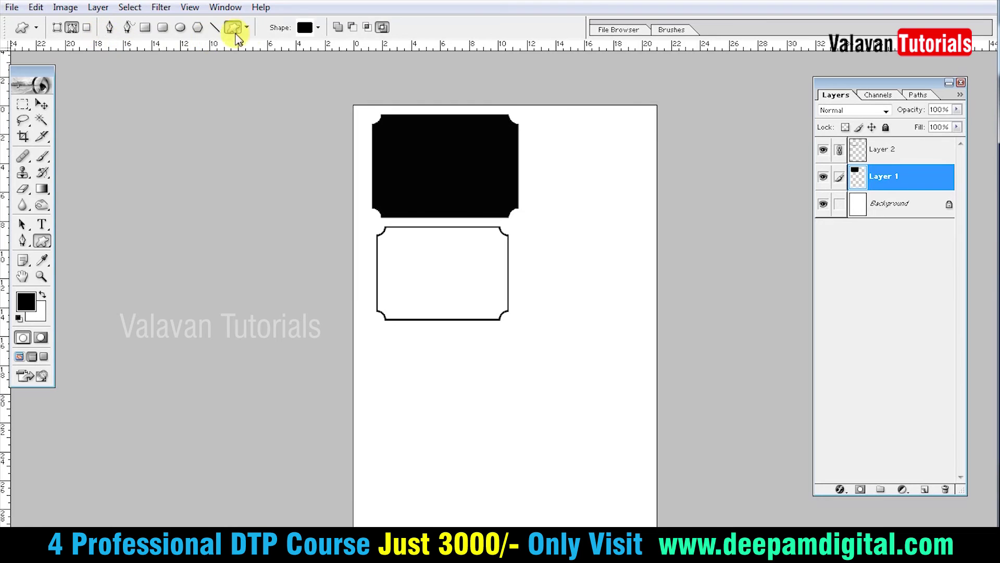
left_click(307, 27)
left_click(149, 295)
left_click(428, 403)
left_click_drag(545, 134, 638, 307)
key("ctrl+shift+n")
key("Return")
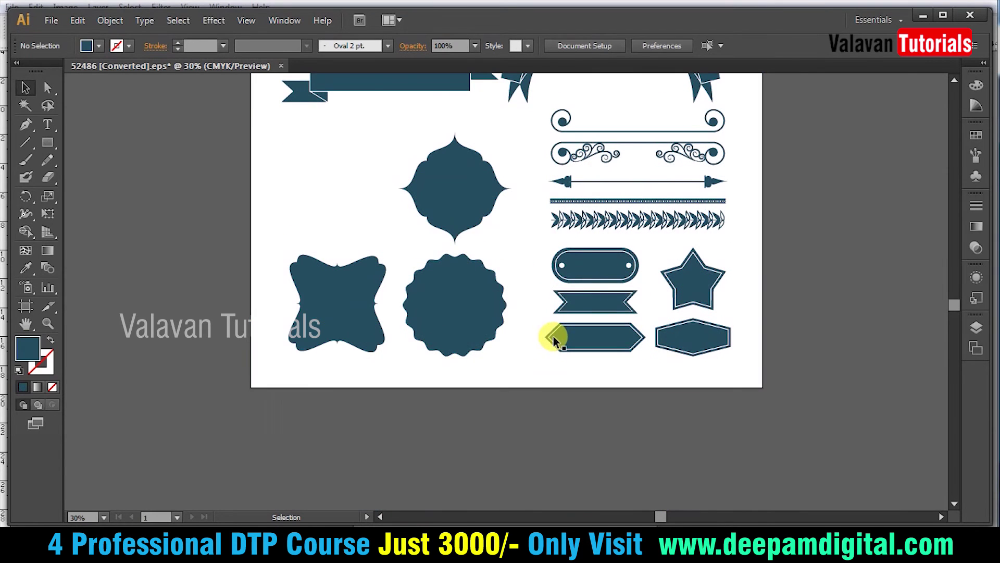
Ungroup the ornament divider group on the Illustrator sheet
left_click(501, 188)
left_click(476, 287)
left_click(350, 314)
scroll(607, 326, "up", 4)
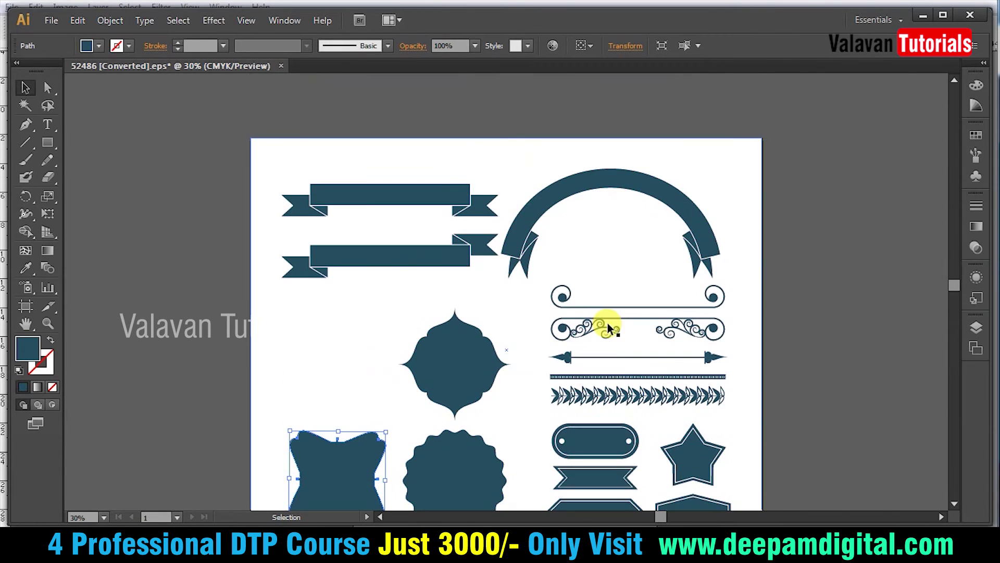
scroll(607, 327, "down", 2)
left_click(580, 274)
right_click(583, 276)
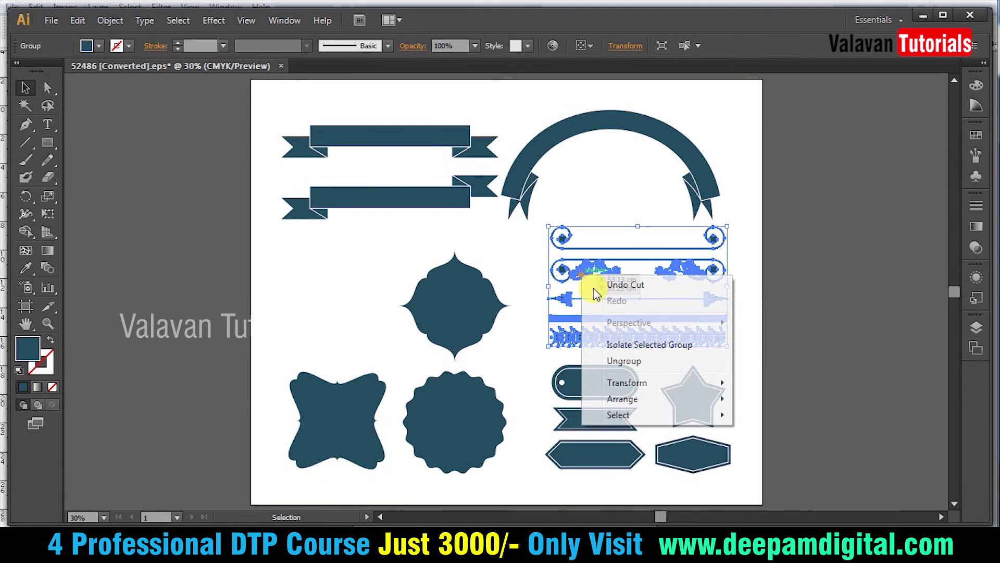
left_click(626, 361)
Cut the floral scroll divider and paste it into the Photoshop page
left_click(575, 273)
key("Delete")
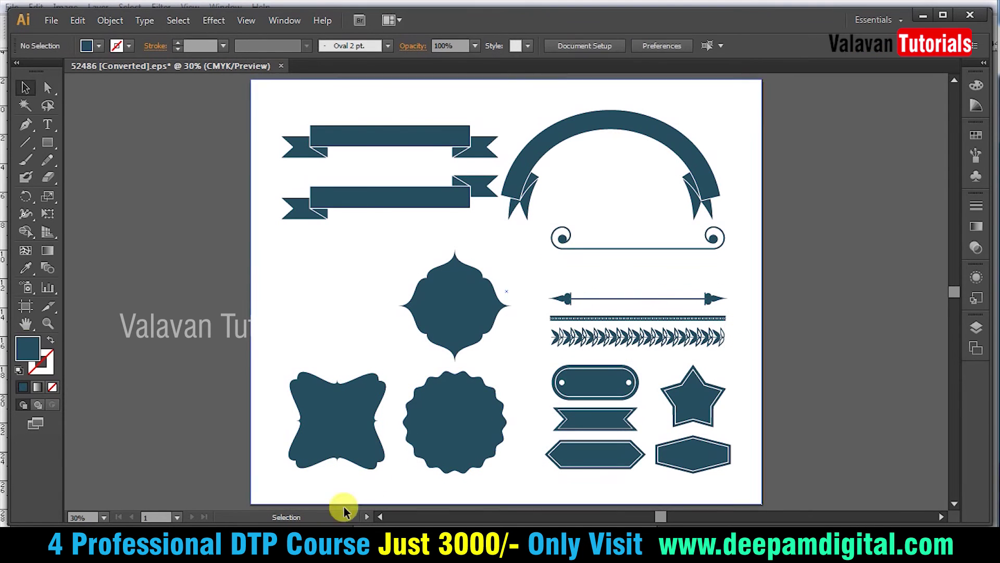
key("alt+Tab")
key("ctrl+v")
Place the pasted divider as pixels, shrink it to fit the page, and load its selection
key("Return")
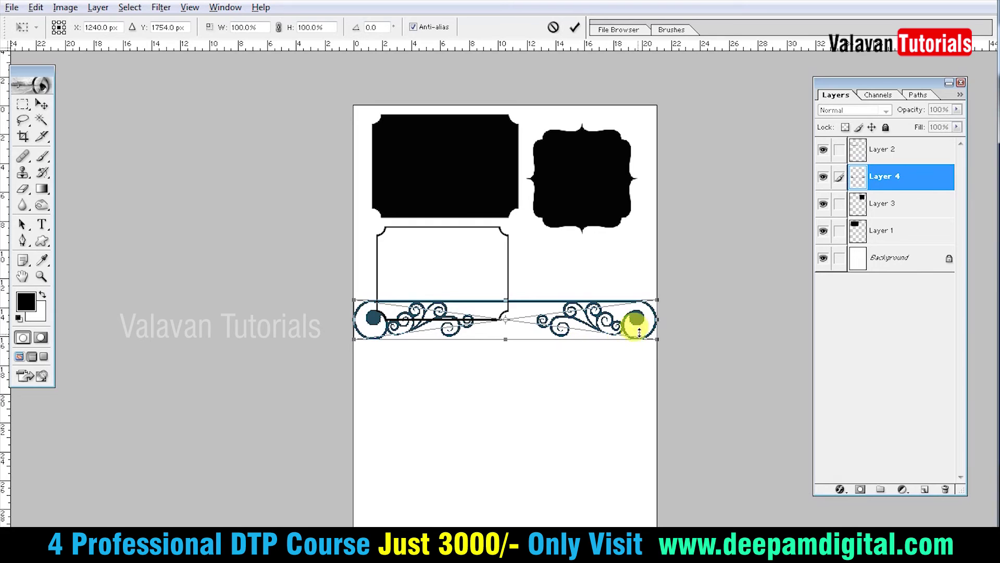
left_click_drag(652, 308, 599, 319)
key("Return")
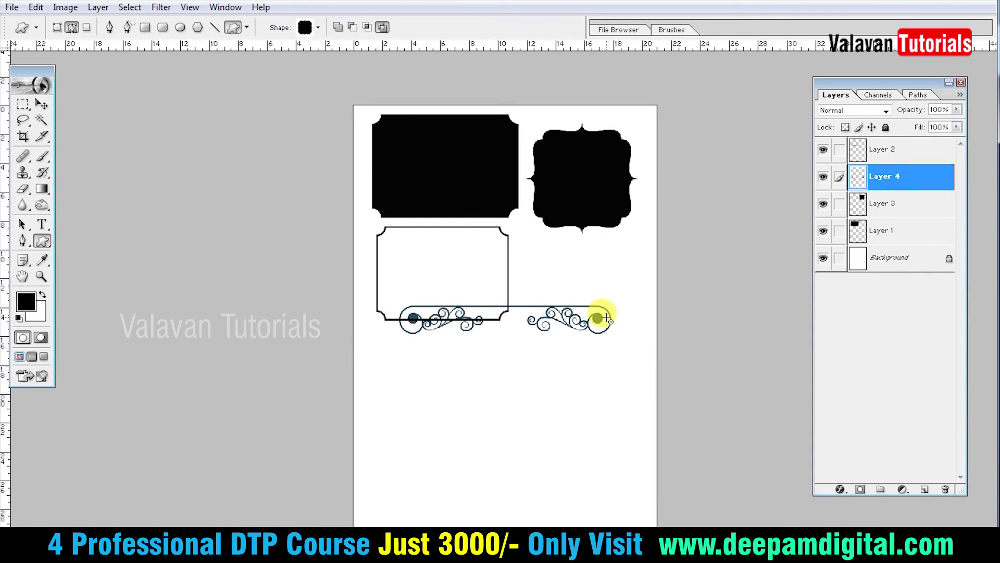
left_click(880, 182, "ctrl")
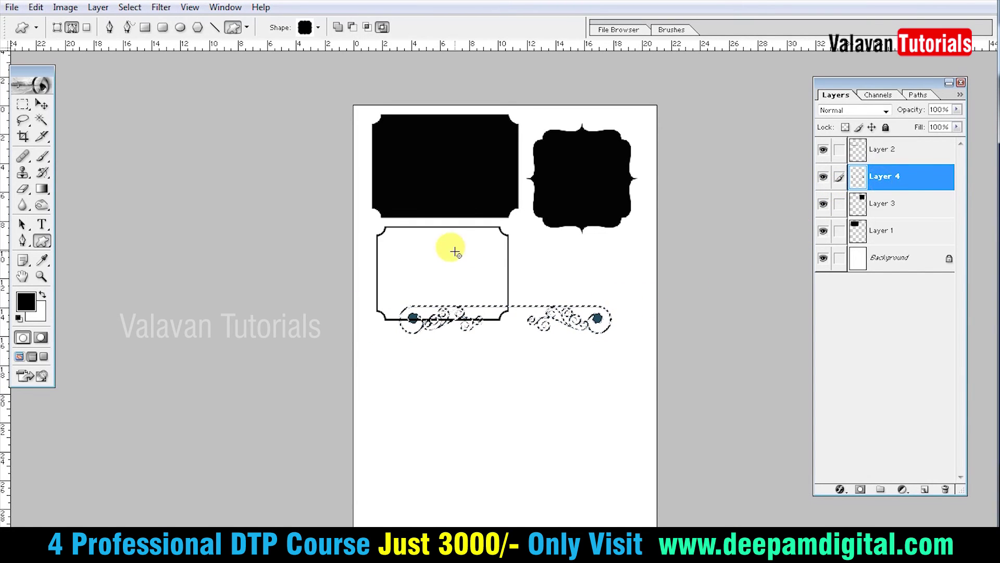
Convert the divider selection into a work path
right_click(580, 319)
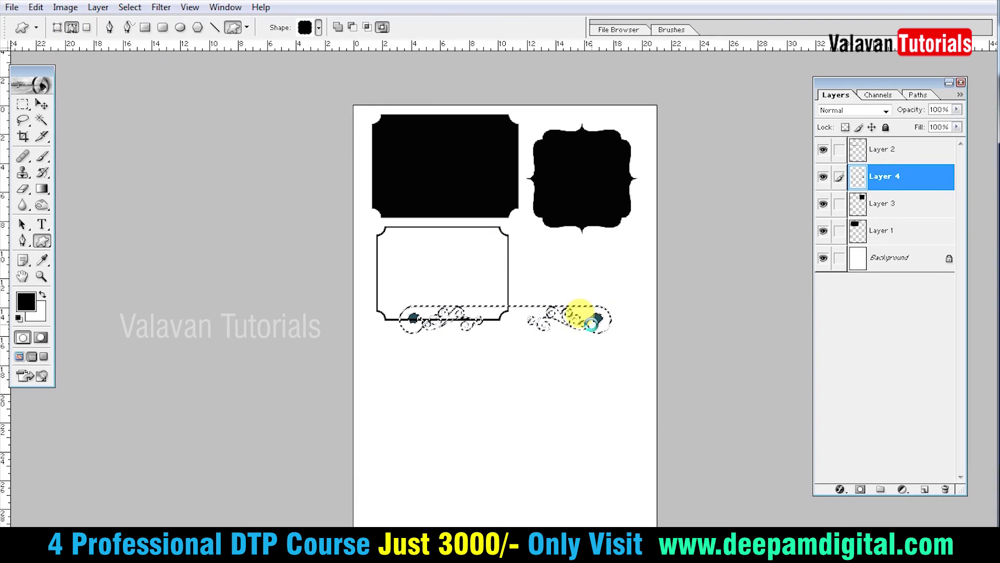
double_click(581, 319)
key("w")
right_click(607, 335)
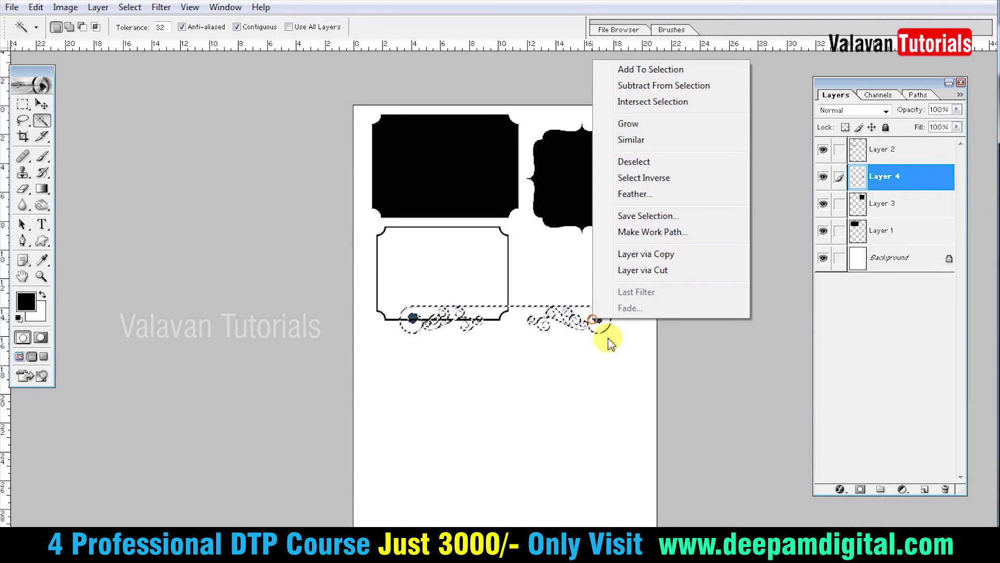
left_click(663, 232)
key("Return")
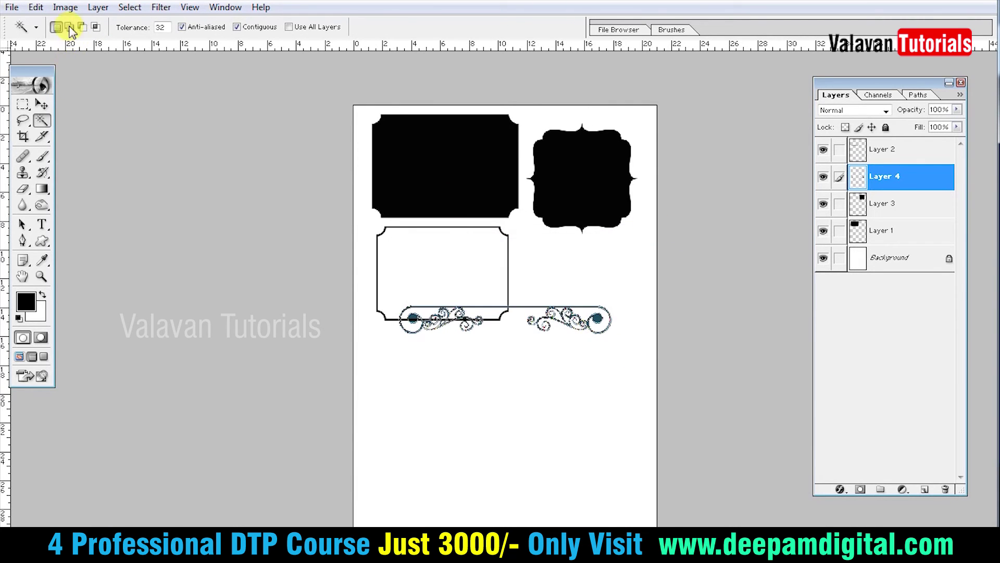
Define the divider path as custom shape Shape 3 and remove pasted Layer 4
left_click(35, 7)
left_click(86, 349)
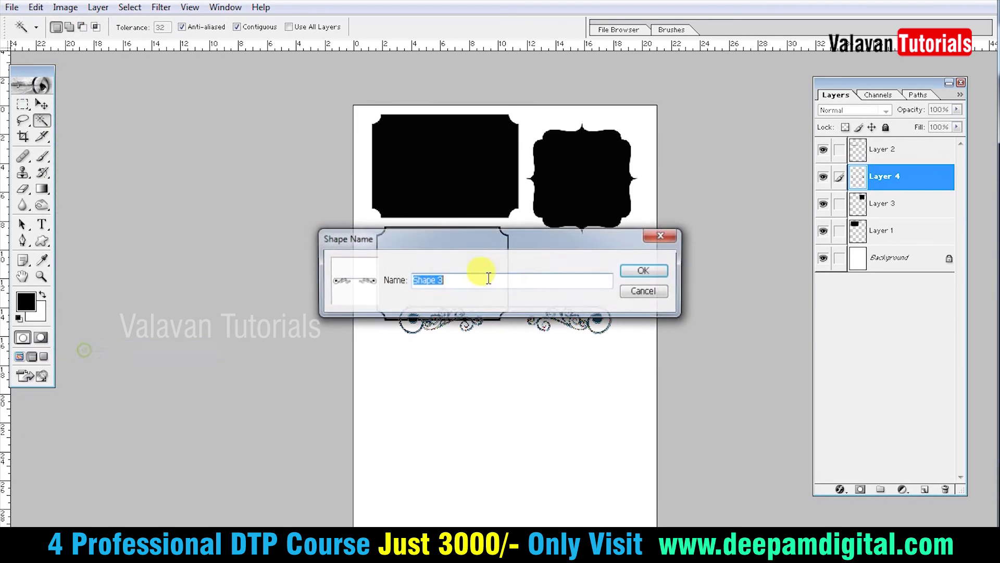
left_click(631, 272)
key("v")
key("alt+l")
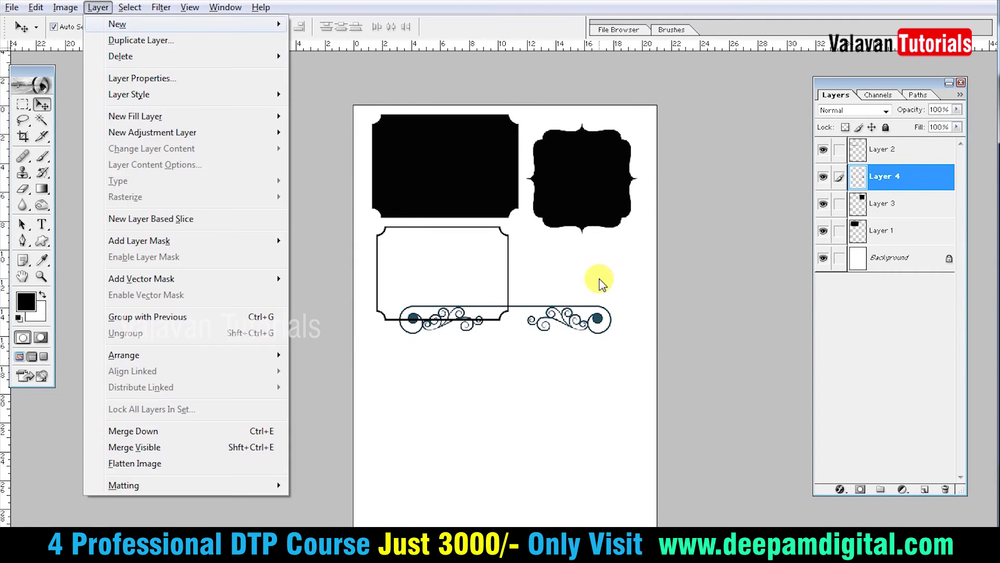
Draw the new floral divider shape across the page below the outlined frame
key("d")
key("l")
key("u")
left_click(307, 27)
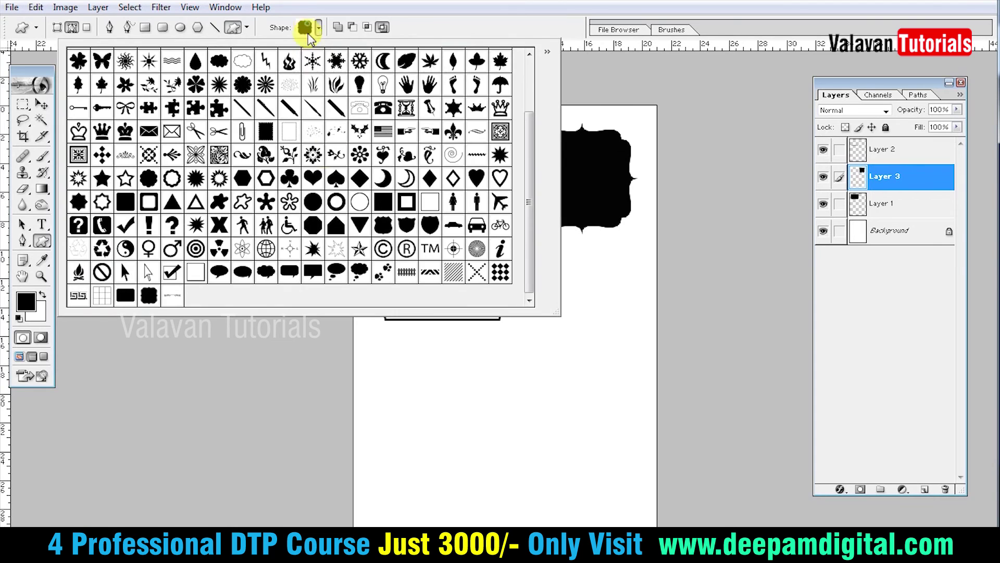
double_click(177, 299)
left_click_drag(400, 344, 616, 461)
Turn the divider into a selection and fill it black on new Layer 4
key("ctrl+Return")
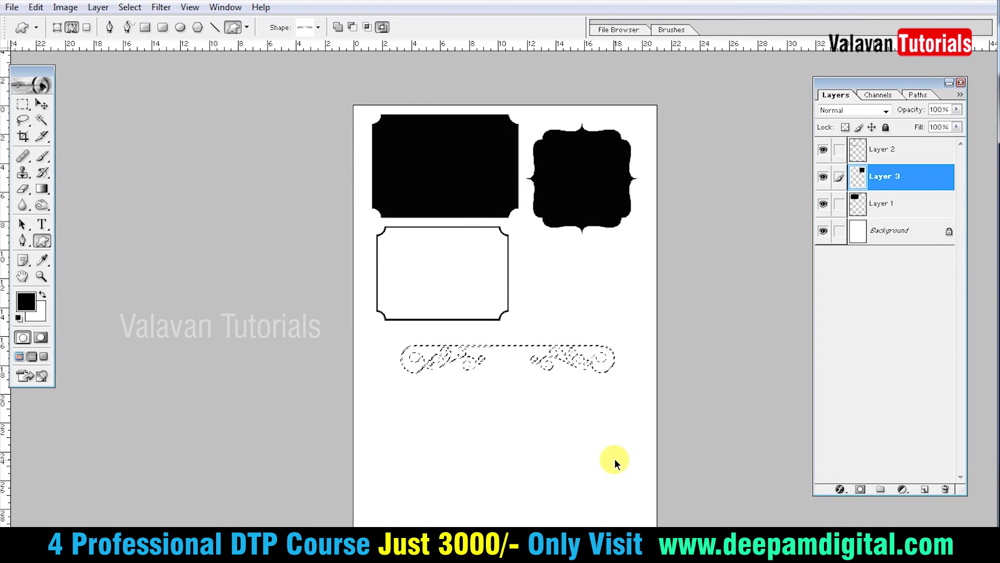
key("ctrl+shift+n")
key("Return")
key("alt+BackSpace")
key("ctrl+d")
Zoom in to inspect the divider's swirls, then fit the whole page back on screen
left_click(743, 396, "ctrl")
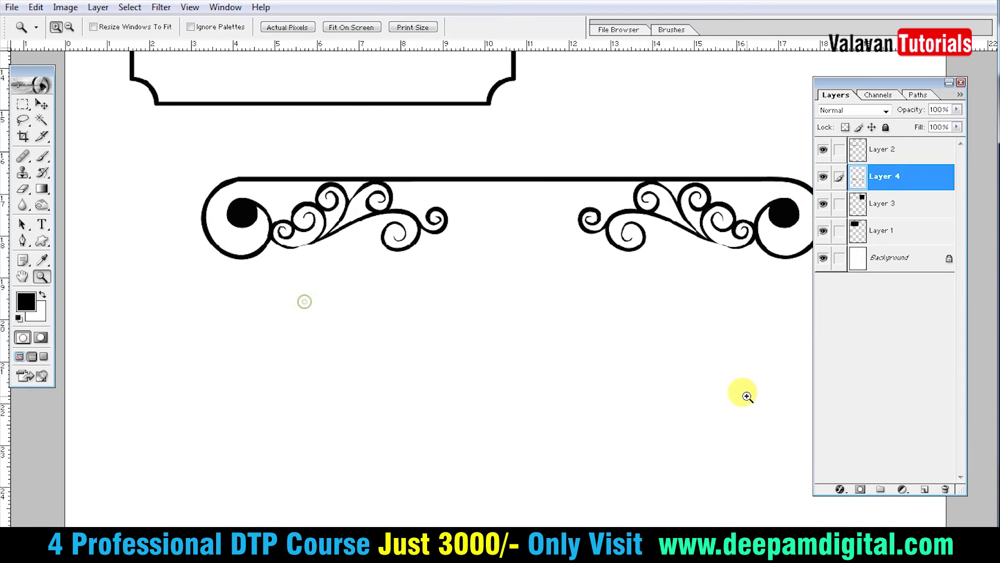
key("Tab")
left_click(881, 354)
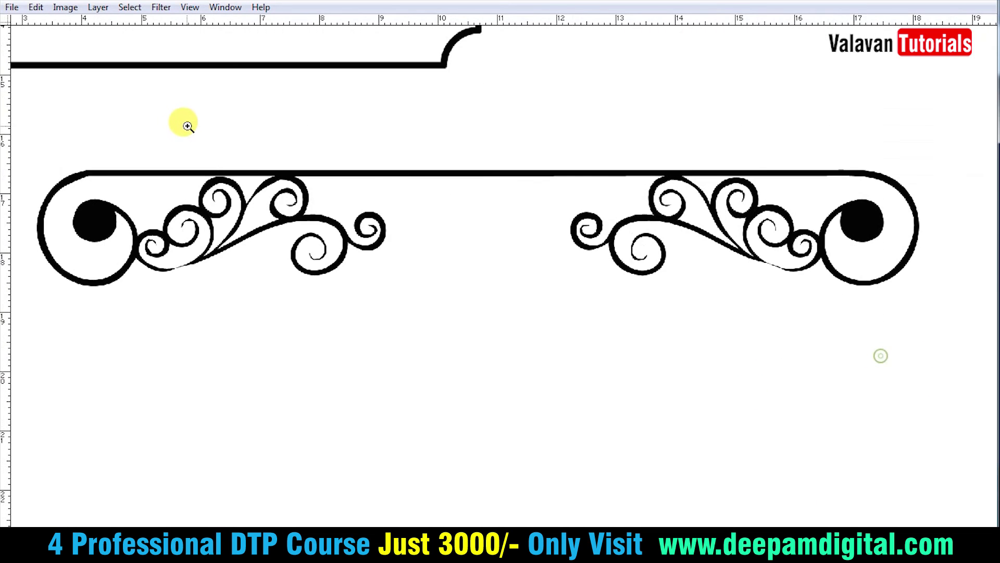
left_click(261, 183)
right_click(347, 215)
left_click(383, 227)
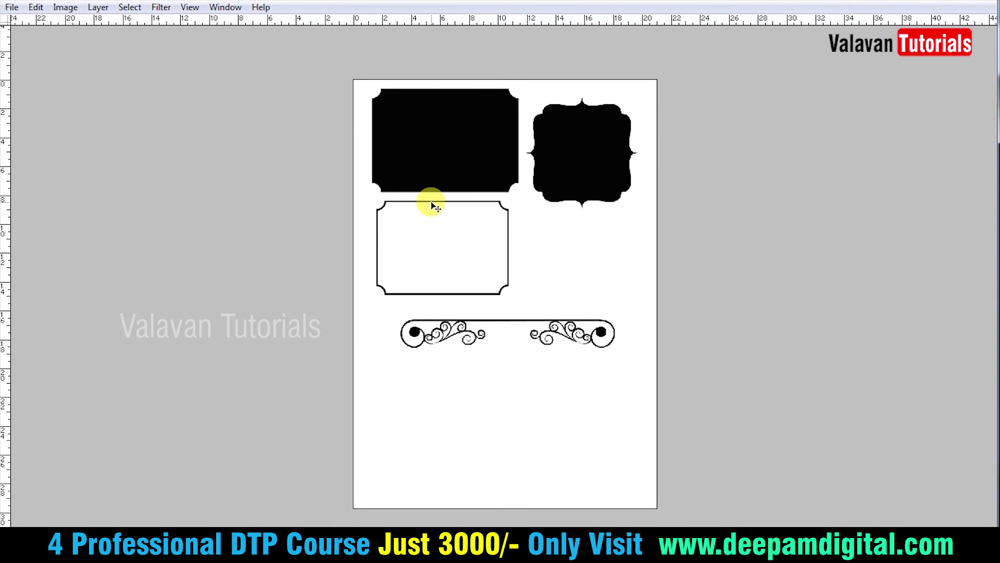
key("Tab")
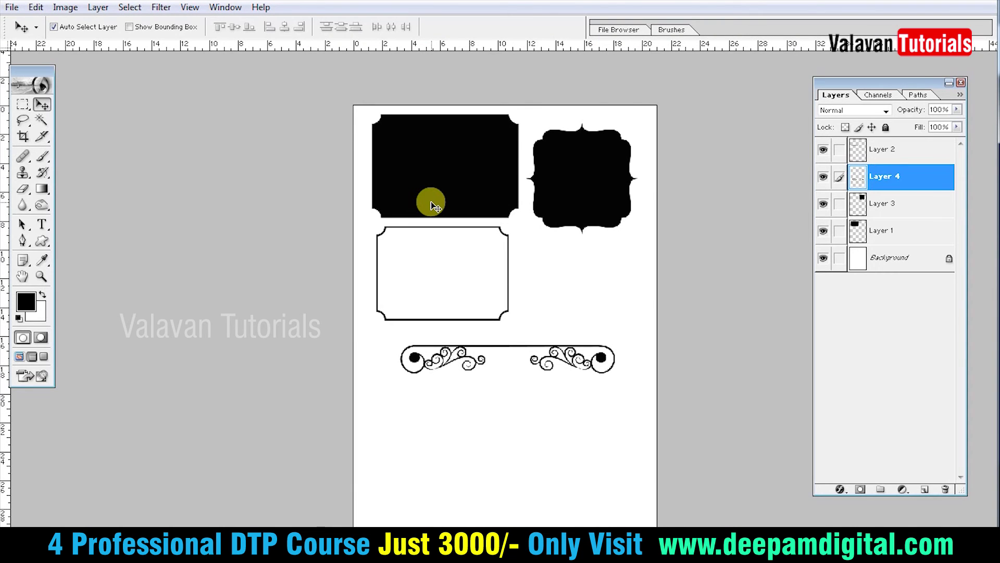
key("u")
key("Tab")
key("Tab")
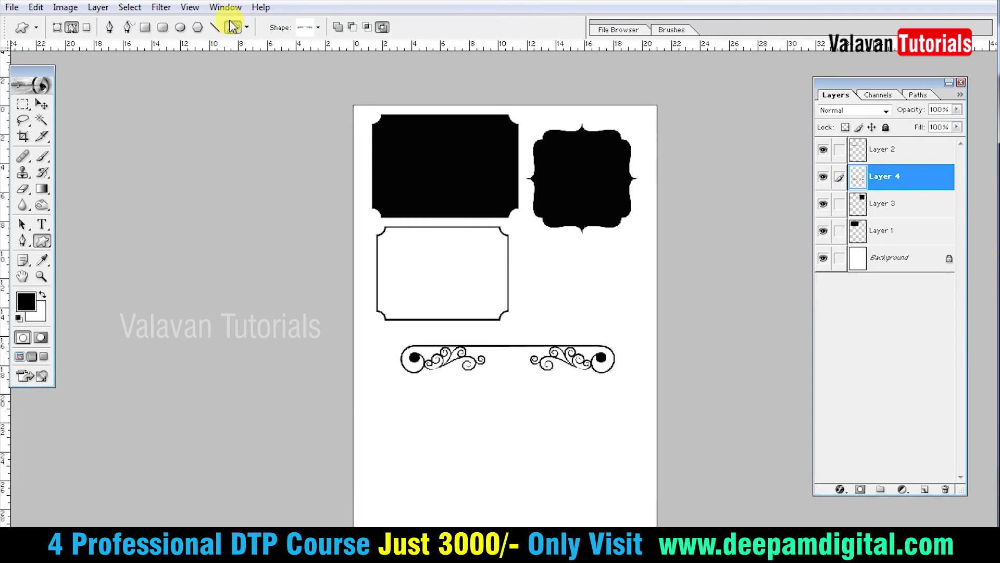
Save the shape list, including the badge and Shape 3 divider, via Save Shapes in the Shape picker
left_click(246, 27)
left_click(318, 27)
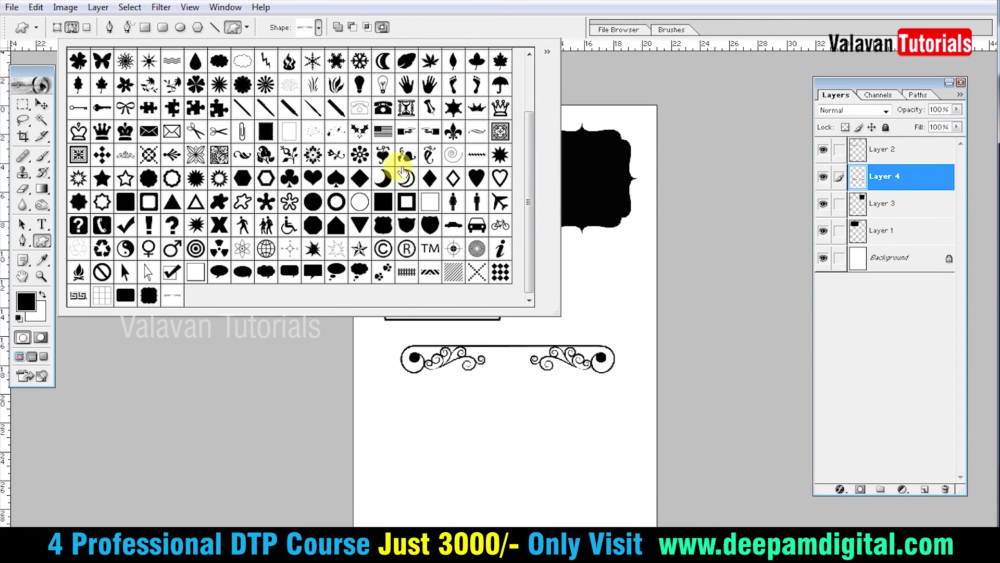
left_click(546, 52)
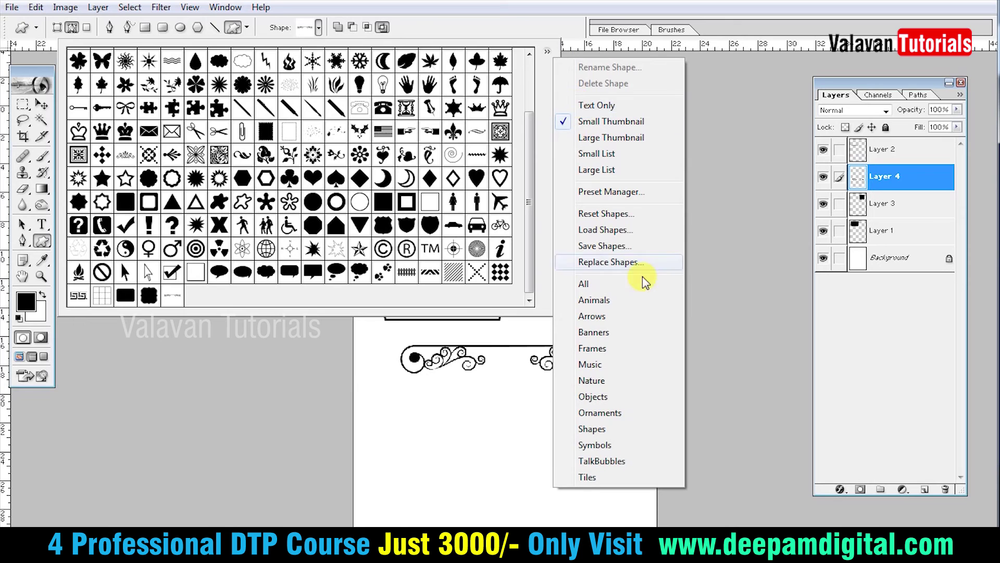
left_click(631, 247)
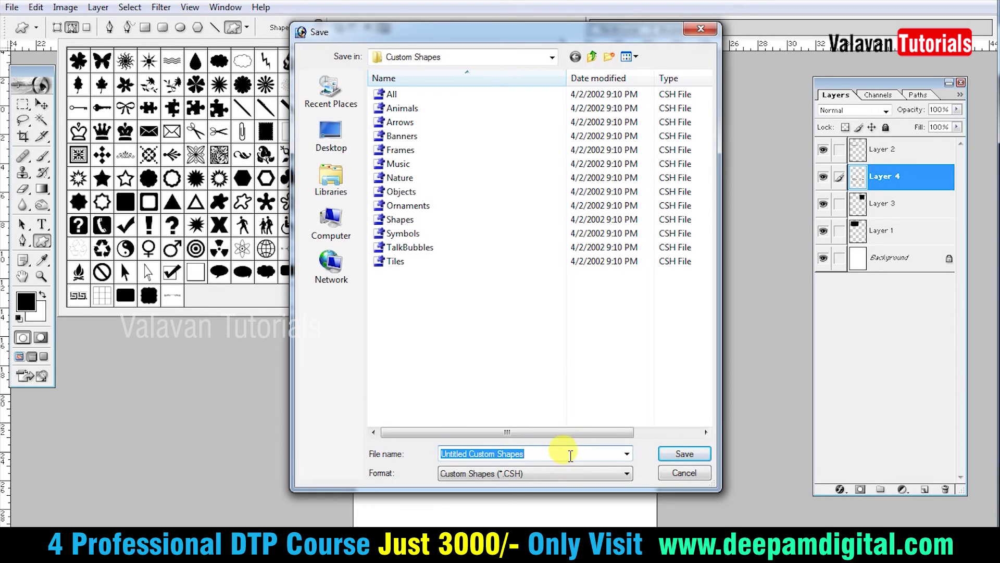
left_click(677, 457)
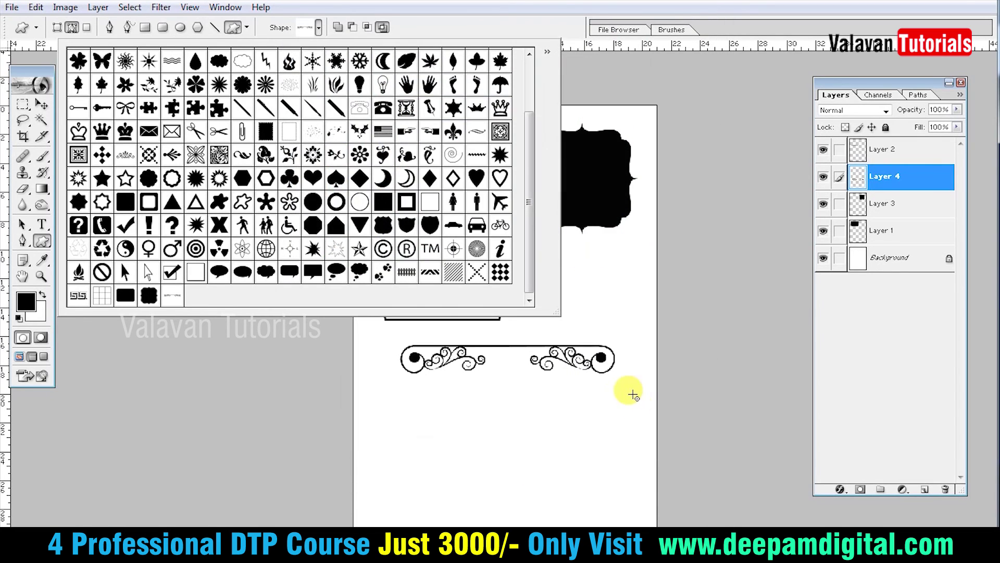
left_click(593, 323)
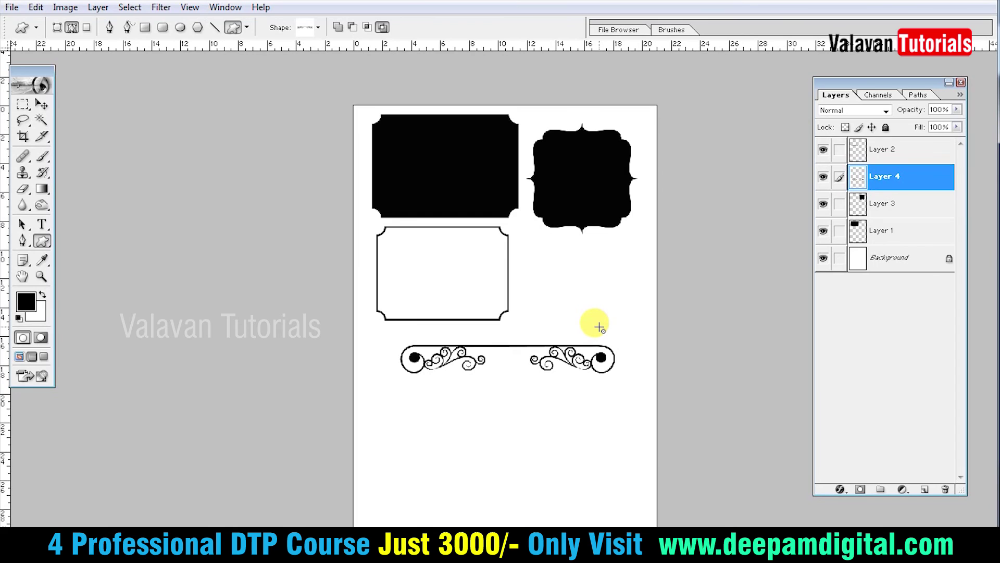